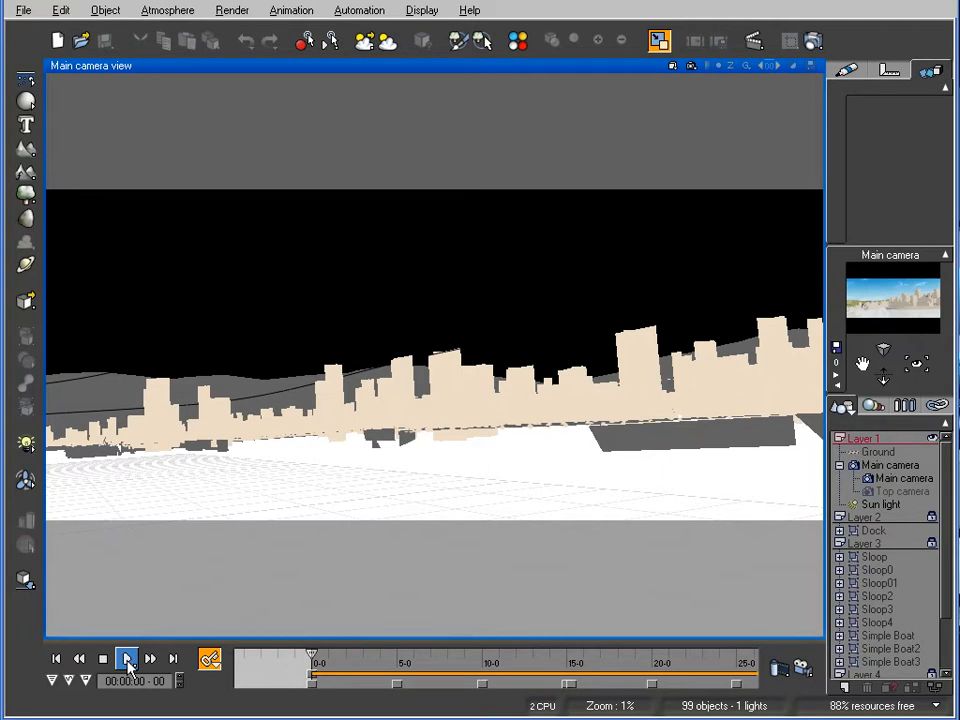
- Select the boats on Layer 3 and play the animation preview from the main camera
{"action": "left_click", "coordinate": [865, 545]}
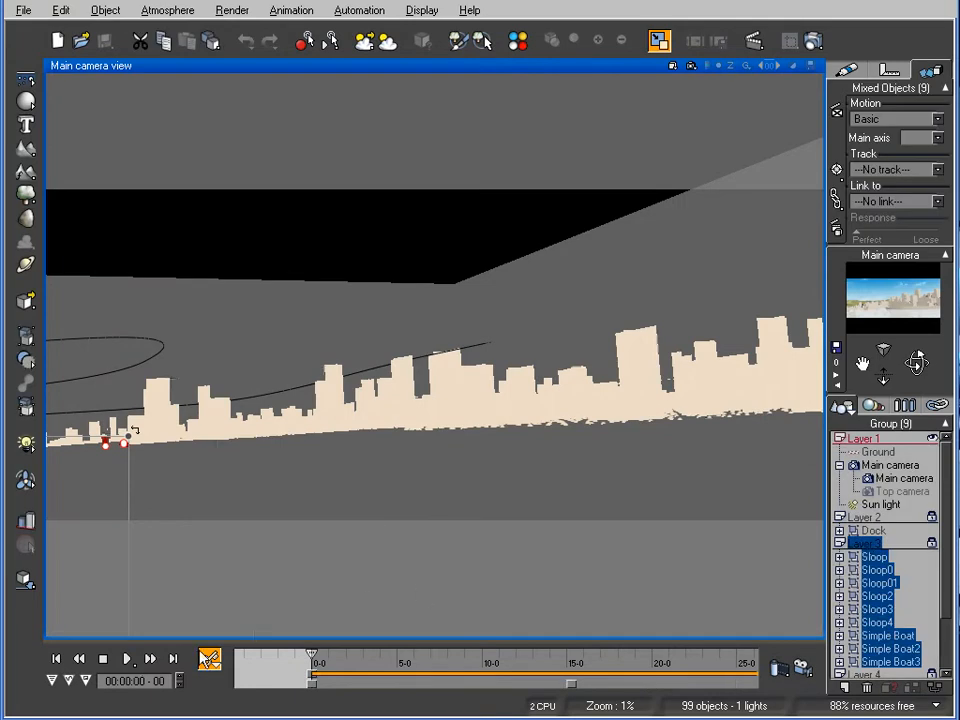
{"action": "left_click", "coordinate": [127, 659]}
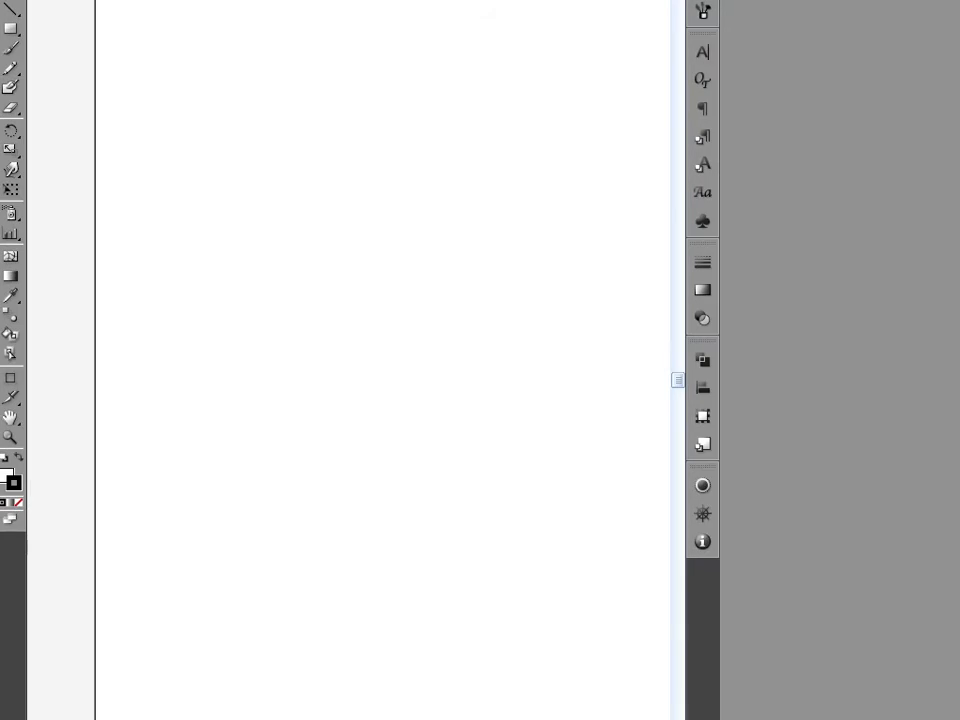
- Switch to Illustrator, collapse the layers list and bring the whole blank artboard into view
{"action": "left_click_drag", "start_coordinate": [801, 719], "coordinate": [773, 452]}
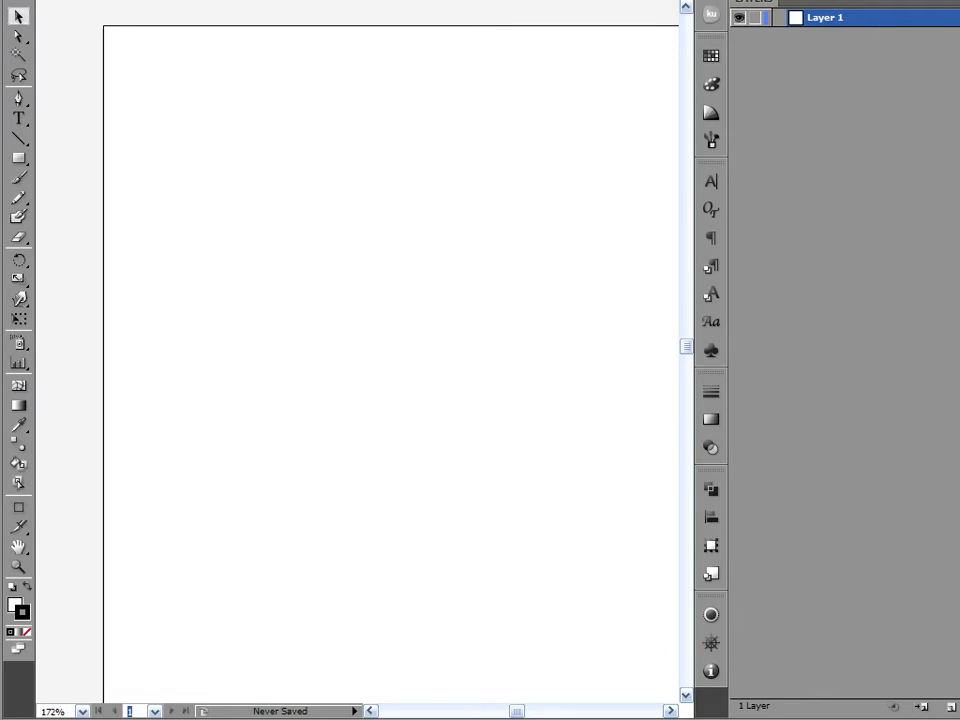
{"action": "mouse_move", "coordinate": [959, 343]}
{"action": "left_mouse_down"}
{"action": "mouse_move", "coordinate": [906, 343]}
{"action": "mouse_move", "coordinate": [955, 336]}
{"action": "left_mouse_up"}
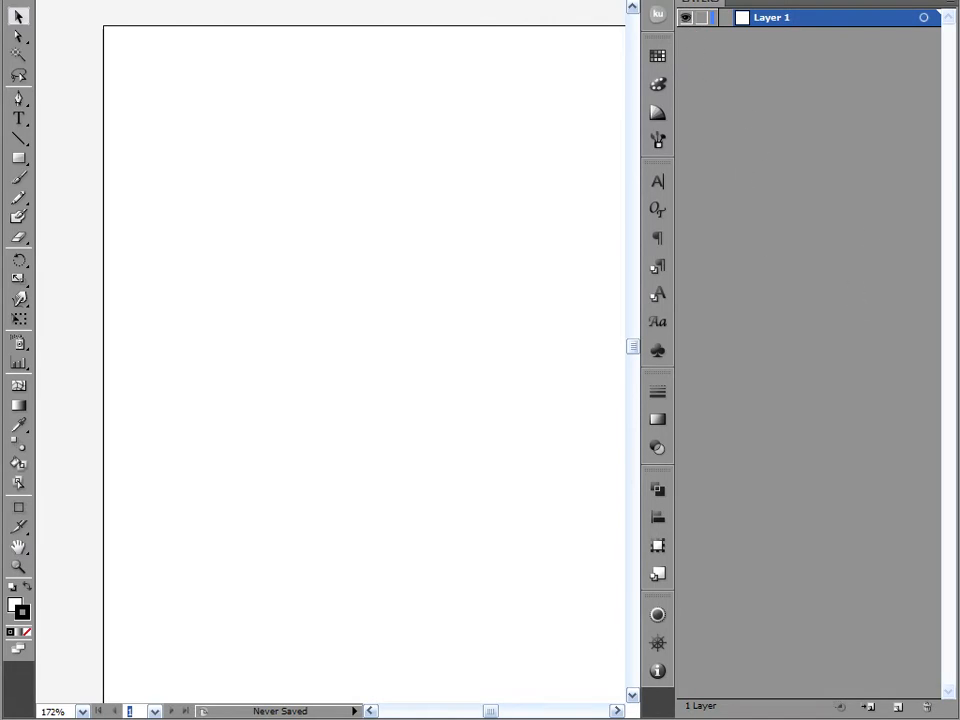
{"action": "left_click", "coordinate": [948, 2]}
{"action": "scroll", "coordinate": [459, 291], "scroll_direction": "down", "scroll_amount": 1}
{"action": "scroll", "coordinate": [462, 290], "scroll_direction": "up", "scroll_amount": 1}
{"action": "scroll", "coordinate": [435, 296], "scroll_direction": "down", "scroll_amount": 2, "text": "alt"}
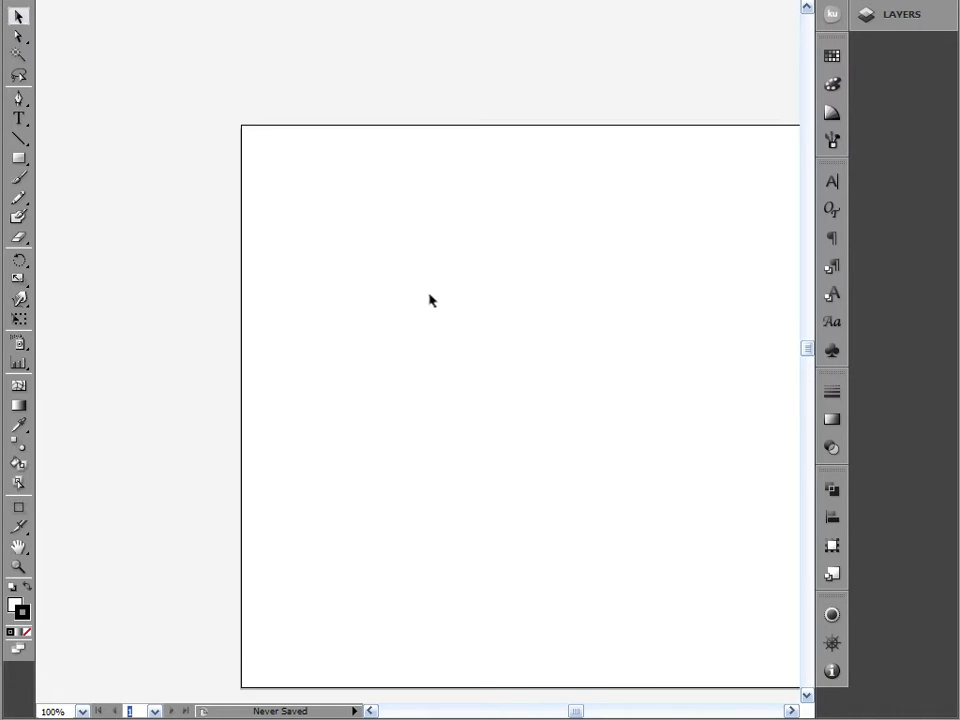
{"action": "left_click_drag", "start_coordinate": [455, 371], "coordinate": [266, 341]}
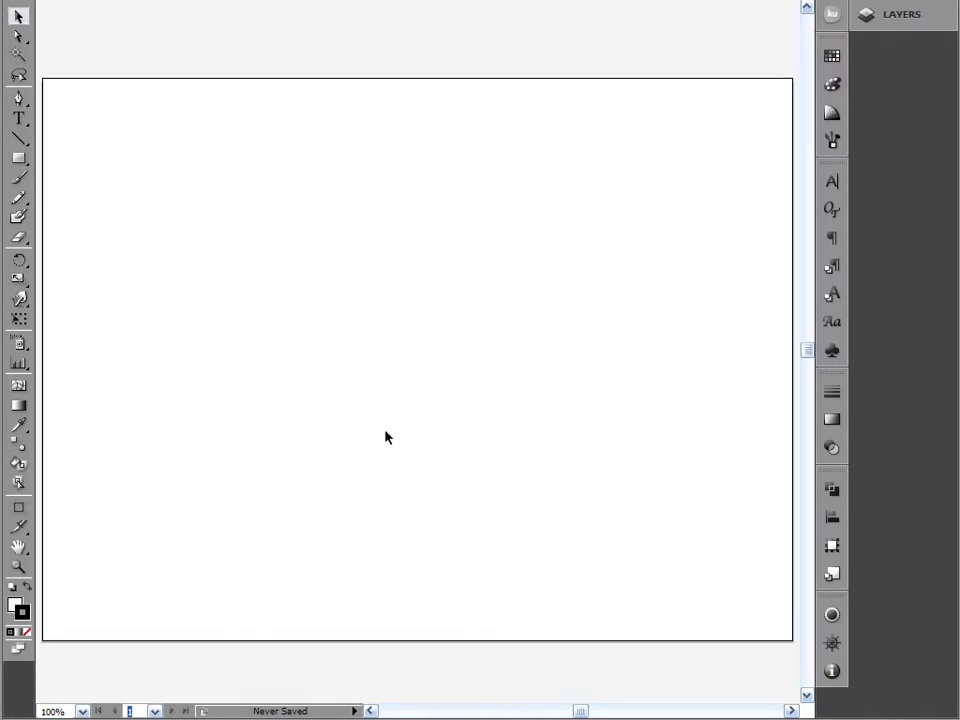
{"action": "left_click", "coordinate": [896, 22]}
{"action": "left_click", "coordinate": [814, 10]}
- Draw three long overlapping rectangles as a top band and two side legs near the artboard's edges
{"action": "left_click", "coordinate": [20, 160]}
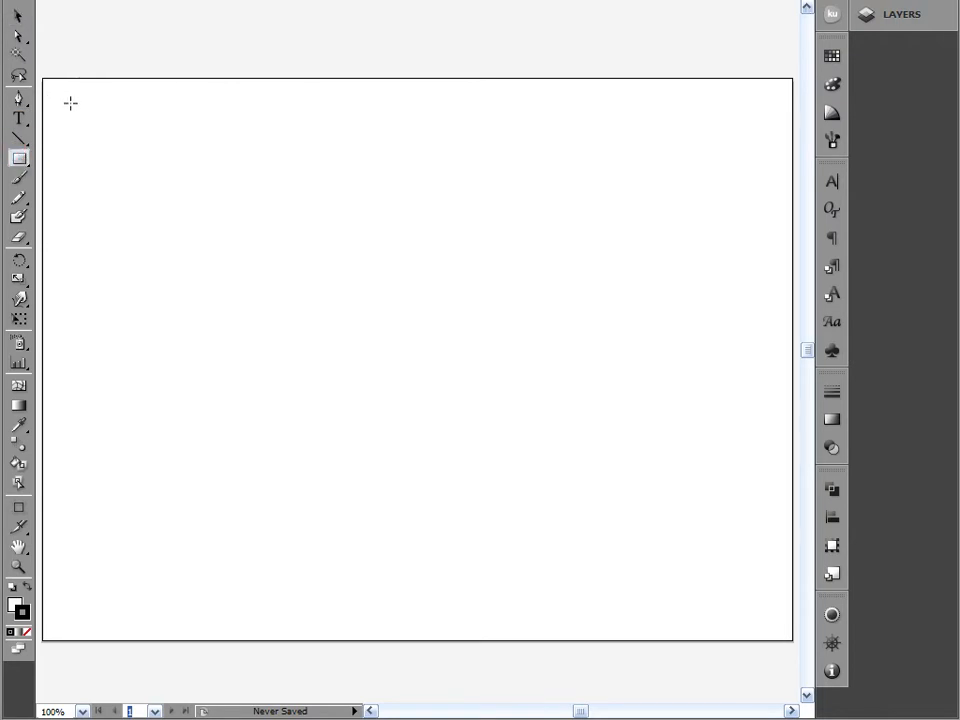
{"action": "left_click_drag", "start_coordinate": [70, 103], "coordinate": [739, 618]}
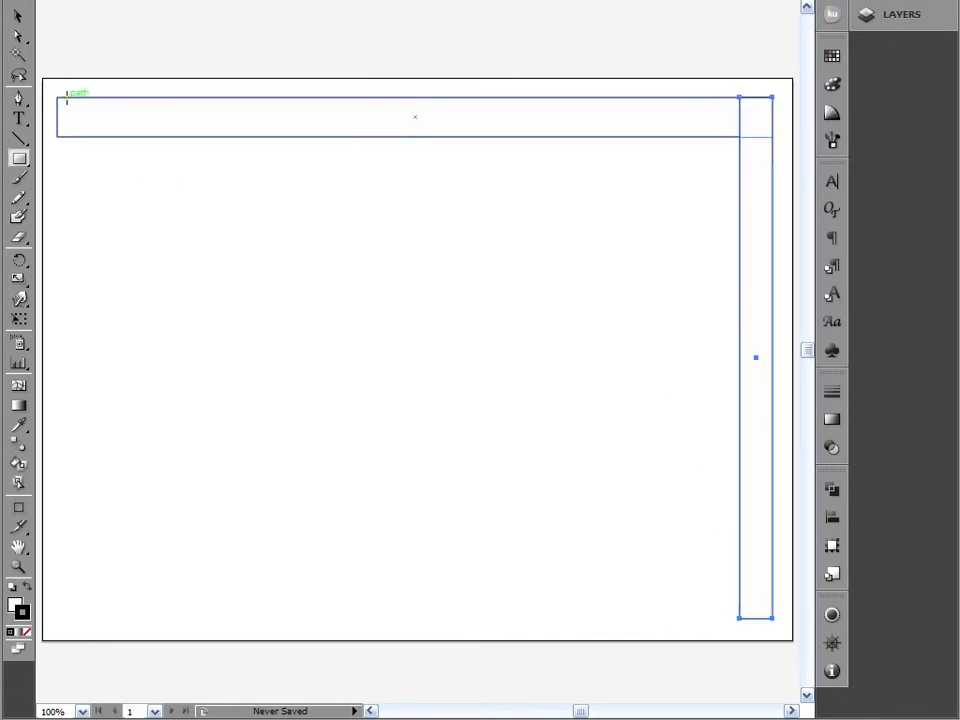
{"action": "left_click_drag", "start_coordinate": [57, 97], "coordinate": [98, 616]}
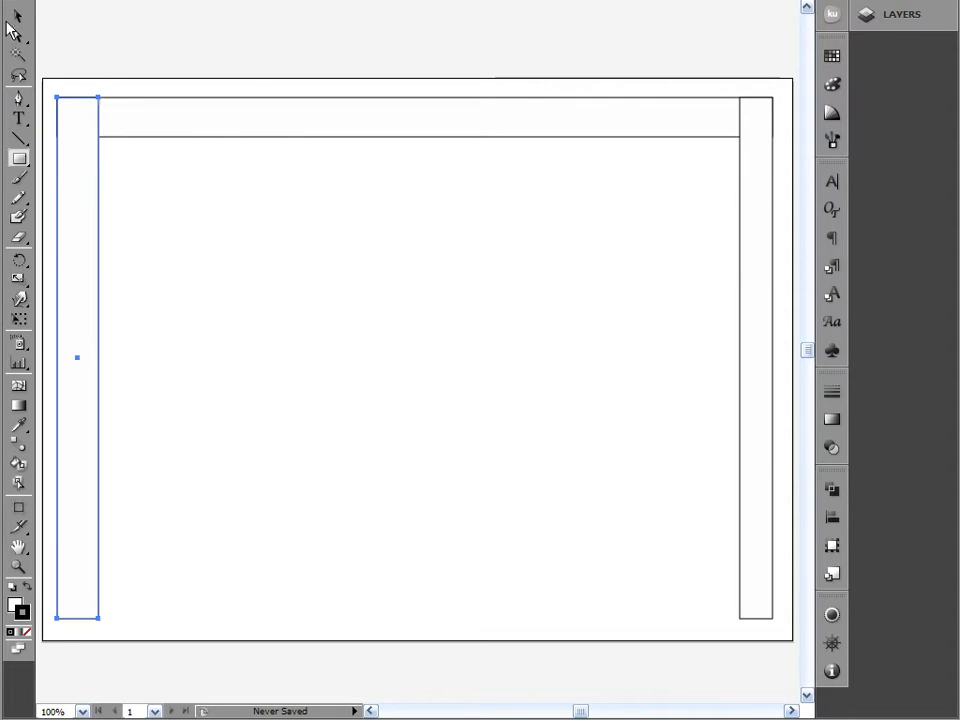
- Select the top band and both side legs and unite them into one shape with Pathfinder
{"action": "left_click", "coordinate": [18, 16]}
{"action": "left_click_drag", "start_coordinate": [60, 47], "coordinate": [768, 256]}
{"action": "left_click", "coordinate": [830, 486]}
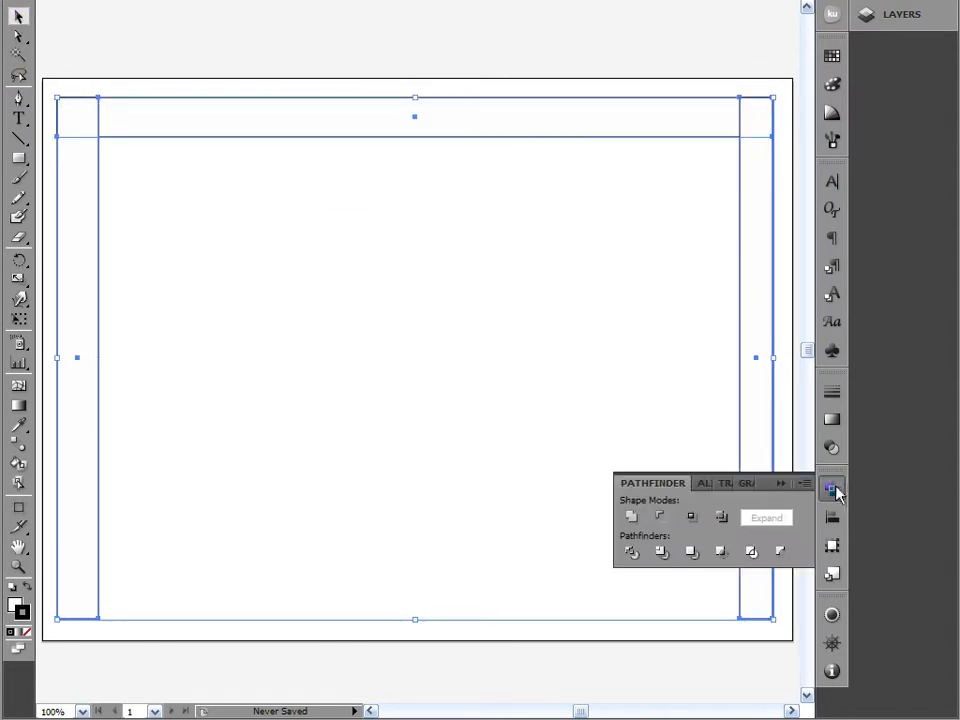
{"action": "left_click", "coordinate": [629, 516]}
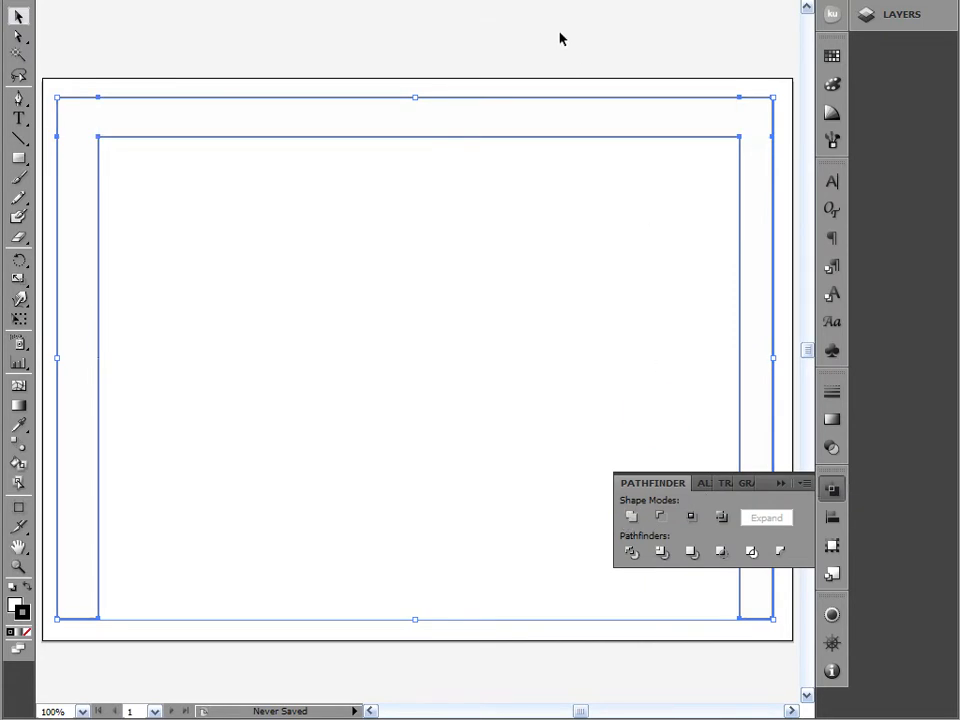
{"action": "left_click", "coordinate": [830, 488]}
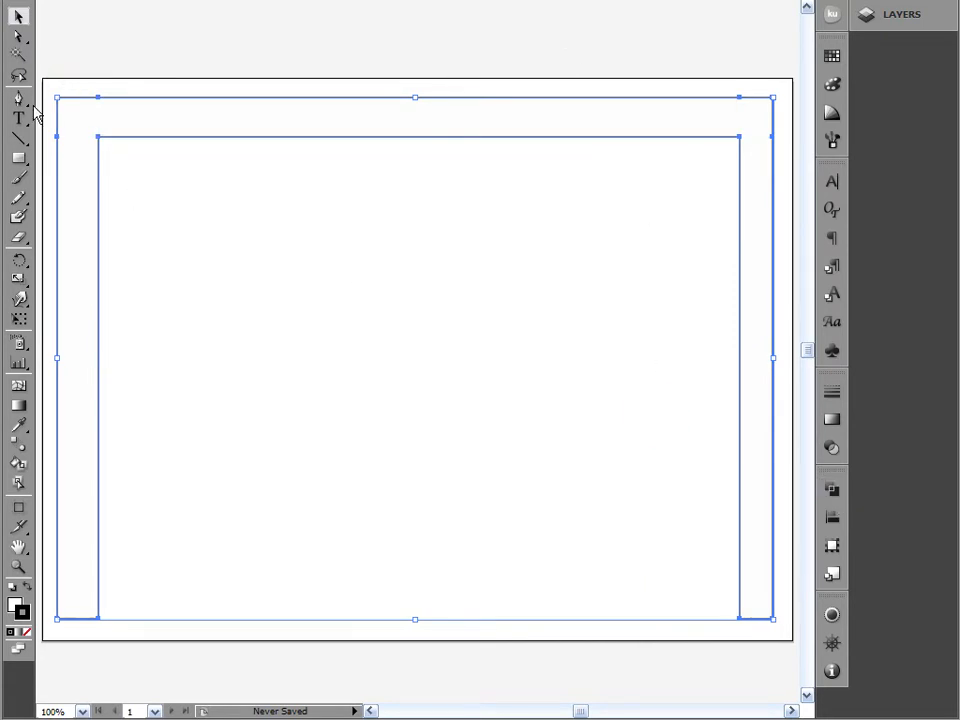
- Draw a block over the frame's upper-left corner, a narrow vertical bar crossing the top band and a horizontal block overlapping its lower end
{"action": "left_click", "coordinate": [18, 155]}
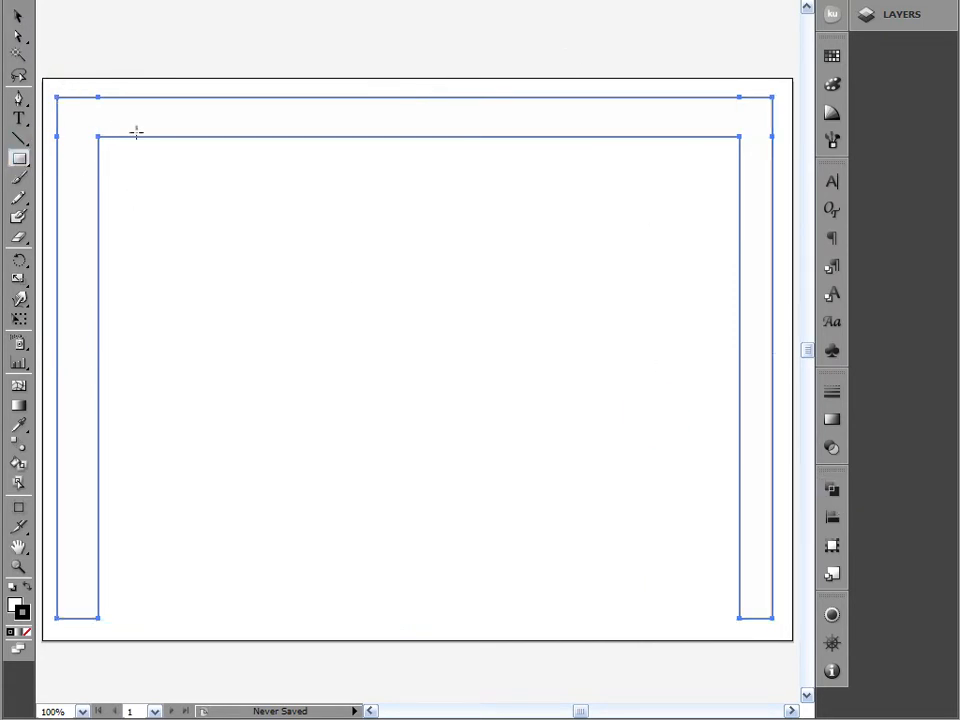
{"action": "left_click_drag", "start_coordinate": [152, 178], "coordinate": [252, 205]}
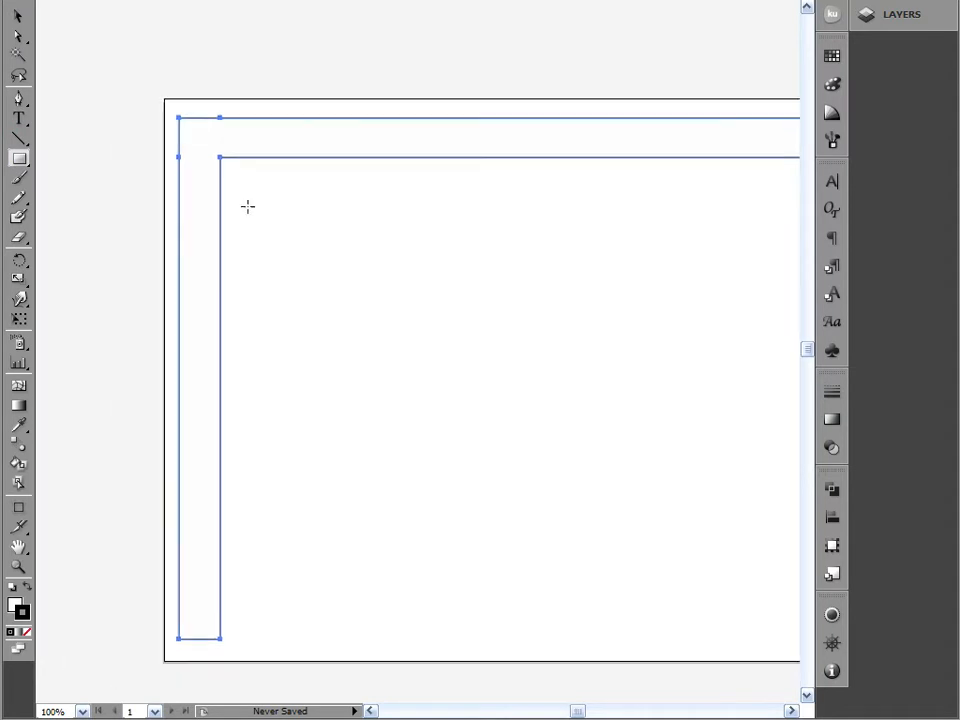
{"action": "scroll", "coordinate": [240, 204], "scroll_direction": "up", "scroll_amount": 2, "text": "alt"}
{"action": "scroll", "coordinate": [262, 177], "scroll_direction": "down", "scroll_amount": 1, "text": "alt"}
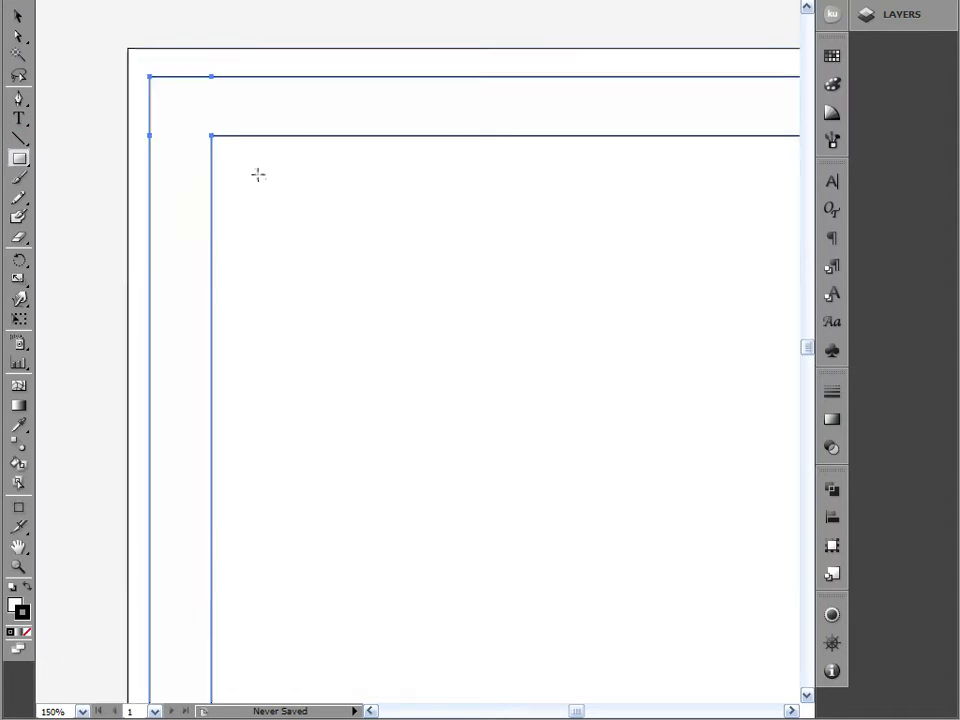
{"action": "left_click_drag", "start_coordinate": [278, 172], "coordinate": [231, 183]}
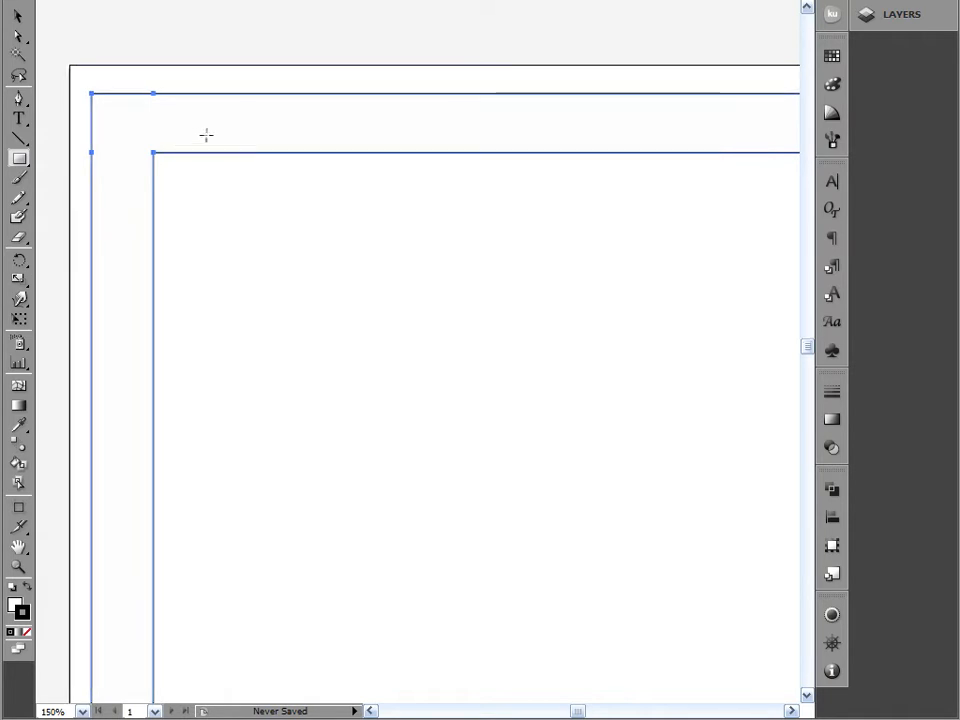
{"action": "left_click_drag", "start_coordinate": [122, 115], "coordinate": [235, 225]}
{"action": "left_click_drag", "start_coordinate": [344, 123], "coordinate": [370, 318]}
{"action": "right_click", "coordinate": [523, 357]}
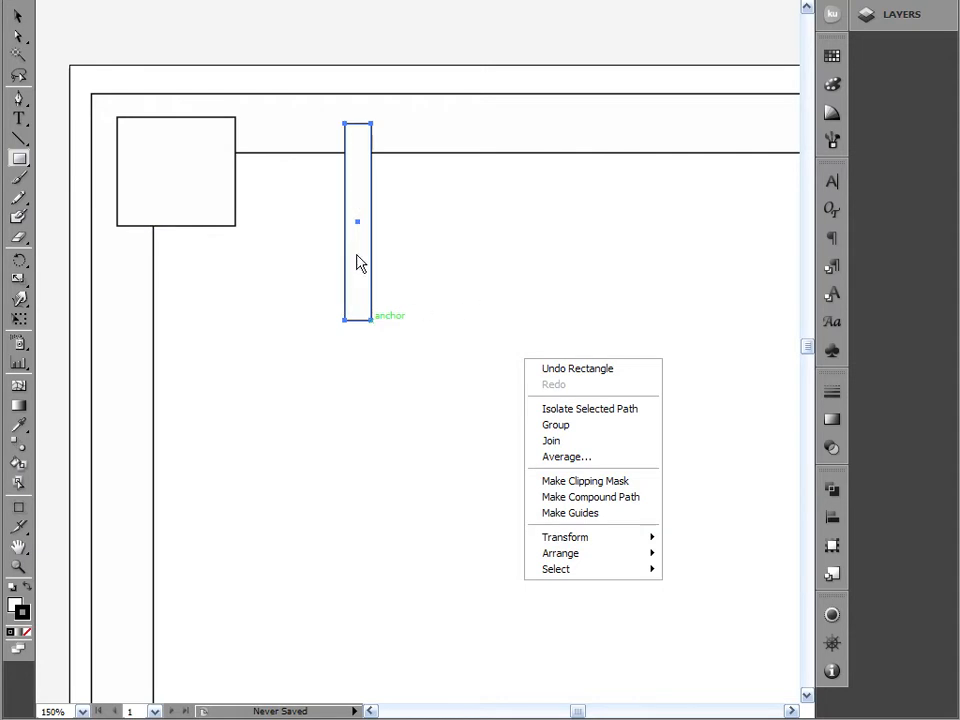
{"action": "left_click", "coordinate": [360, 263]}
{"action": "left_click", "coordinate": [553, 339]}
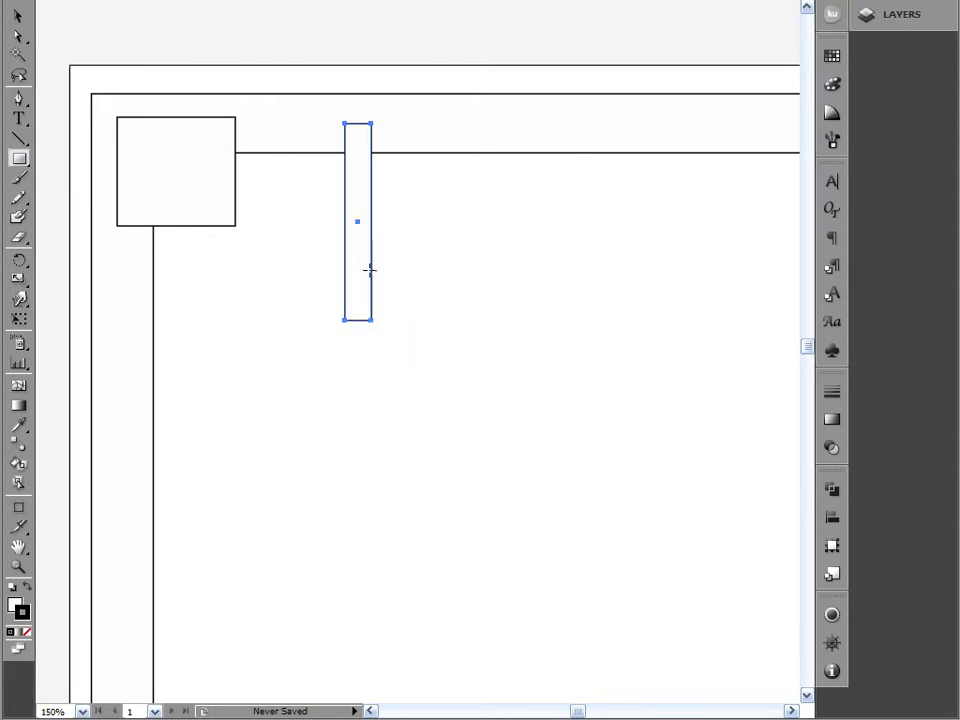
{"action": "left_click_drag", "start_coordinate": [357, 277], "coordinate": [610, 351]}
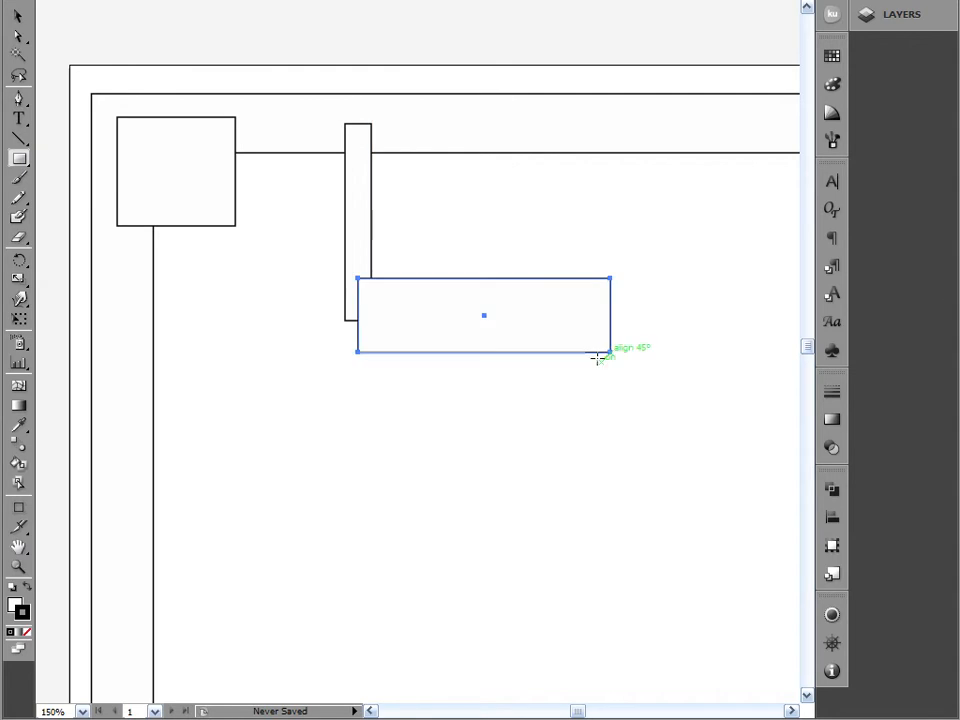
- Draw a large block and a small one extending the horizontal block, plus a tall rectangle and a squarish block on the frame's left leg
{"action": "scroll", "coordinate": [597, 358], "scroll_direction": "down", "scroll_amount": 1, "text": "alt"}
{"action": "left_click_drag", "start_coordinate": [670, 427], "coordinate": [480, 351]}
{"action": "mouse_move", "coordinate": [379, 332]}
{"action": "left_mouse_down"}
{"action": "mouse_move", "coordinate": [482, 241]}
{"action": "mouse_move", "coordinate": [492, 213]}
{"action": "left_mouse_up"}
{"action": "left_click_drag", "start_coordinate": [300, 360], "coordinate": [403, 318]}
{"action": "left_click_drag", "start_coordinate": [95, 326], "coordinate": [154, 504]}
{"action": "left_click_drag", "start_coordinate": [102, 273], "coordinate": [178, 350]}
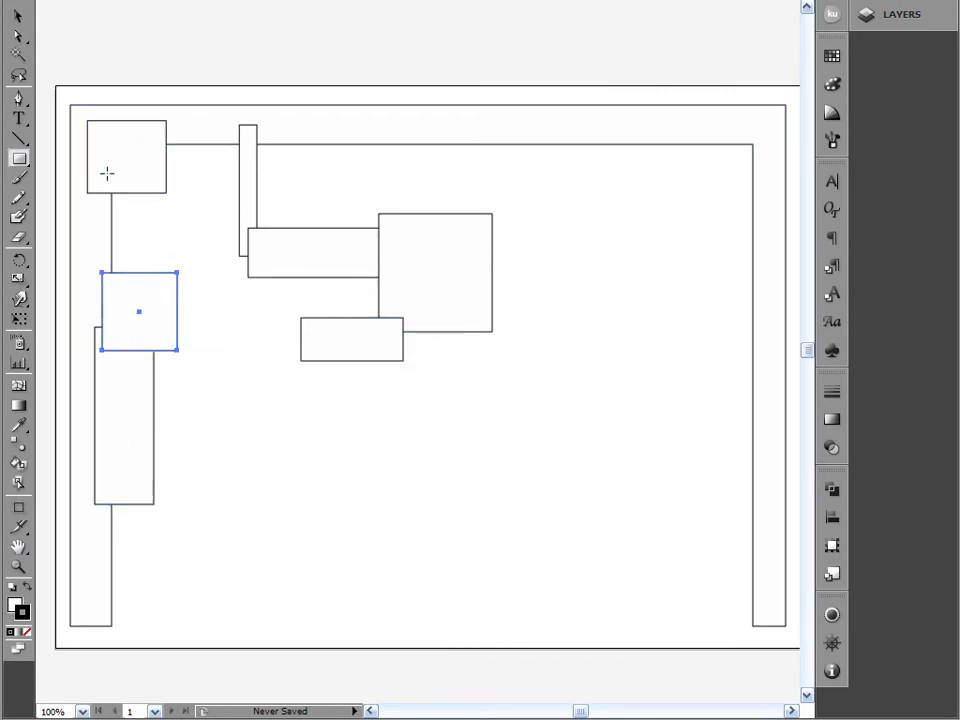
- Add a block higher on the left leg, two overlapping blocks branching inward from it, and a thin bar linking the top band to the large block
{"action": "left_click_drag", "start_coordinate": [95, 220], "coordinate": [191, 286]}
{"action": "left_click_drag", "start_coordinate": [143, 429], "coordinate": [260, 477]}
{"action": "mouse_move", "coordinate": [239, 528]}
{"action": "left_mouse_down"}
{"action": "mouse_move", "coordinate": [325, 440]}
{"action": "mouse_move", "coordinate": [324, 453]}
{"action": "left_mouse_up"}
{"action": "mouse_move", "coordinate": [451, 227]}
{"action": "left_mouse_down"}
{"action": "mouse_move", "coordinate": [476, 150]}
{"action": "mouse_move", "coordinate": [468, 124]}
{"action": "mouse_move", "coordinate": [458, 124]}
{"action": "left_mouse_up"}
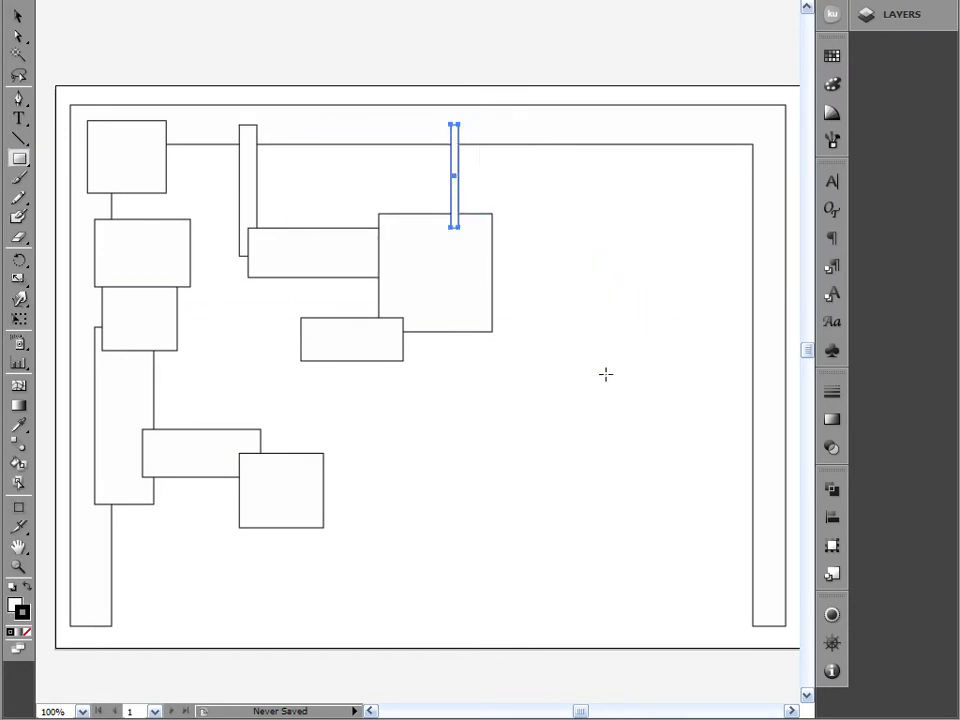
{"action": "left_click_drag", "start_coordinate": [670, 131], "coordinate": [765, 220]}
{"action": "left_click_drag", "start_coordinate": [647, 327], "coordinate": [760, 356]}
{"action": "left_click_drag", "start_coordinate": [639, 458], "coordinate": [766, 471]}
{"action": "left_click_drag", "start_coordinate": [568, 504], "coordinate": [648, 420]}
{"action": "left_click", "coordinate": [18, 16]}
{"action": "left_click", "coordinate": [677, 189]}
{"action": "key", "text": "Delete"}
{"action": "key", "text": "Delete"}
{"action": "left_click", "coordinate": [602, 443]}
{"action": "key", "text": "Delete"}
{"action": "left_click", "coordinate": [679, 466]}
{"action": "key", "text": "Delete"}
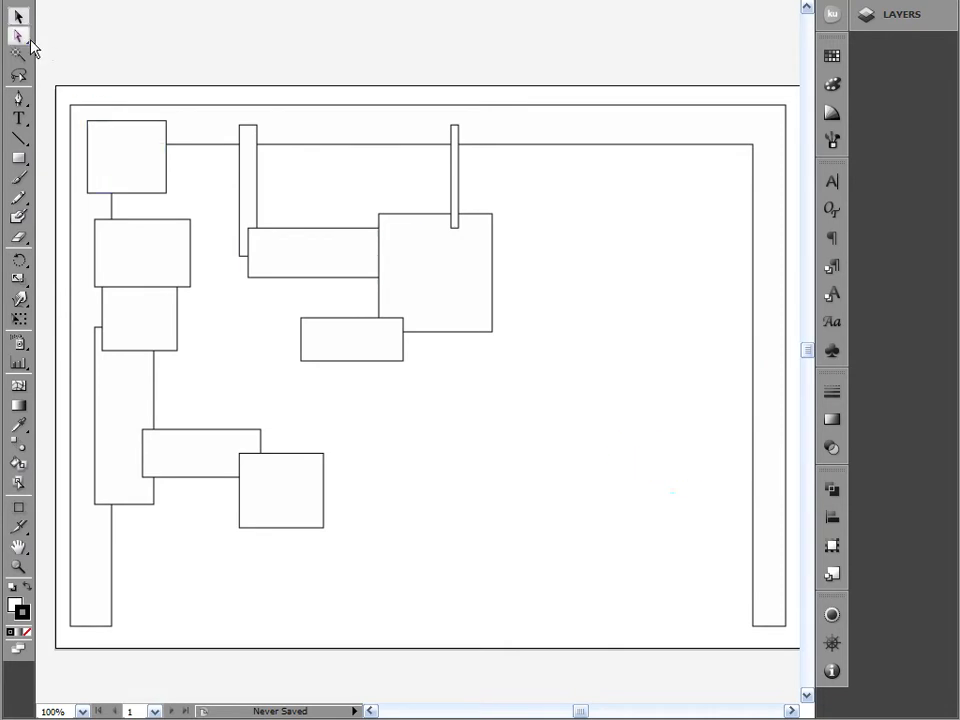
- Start a Pen tool outline inside the top band's right end, with a bevelled corner and a notch cut to the frame's right leg
{"action": "left_click", "coordinate": [18, 97]}
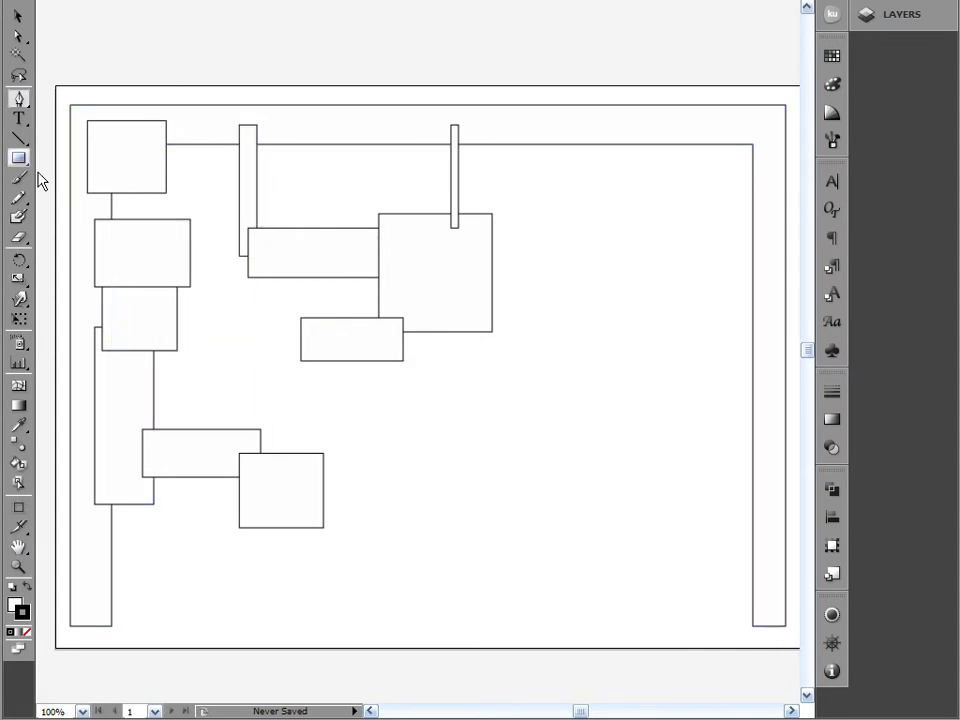
{"action": "left_click", "coordinate": [695, 125]}
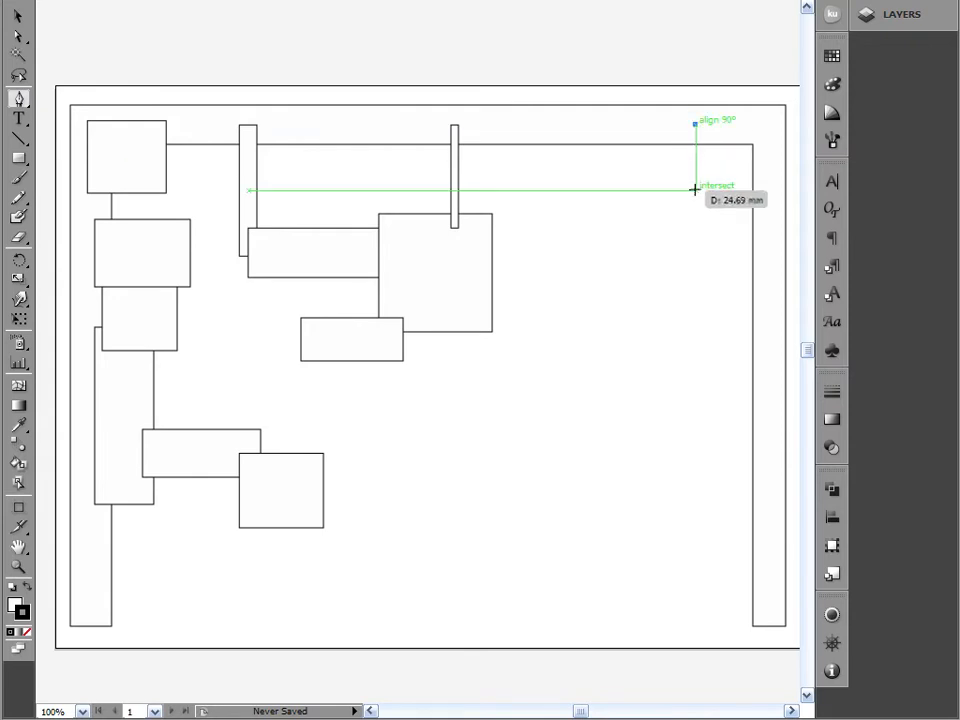
{"action": "left_click", "coordinate": [695, 168]}
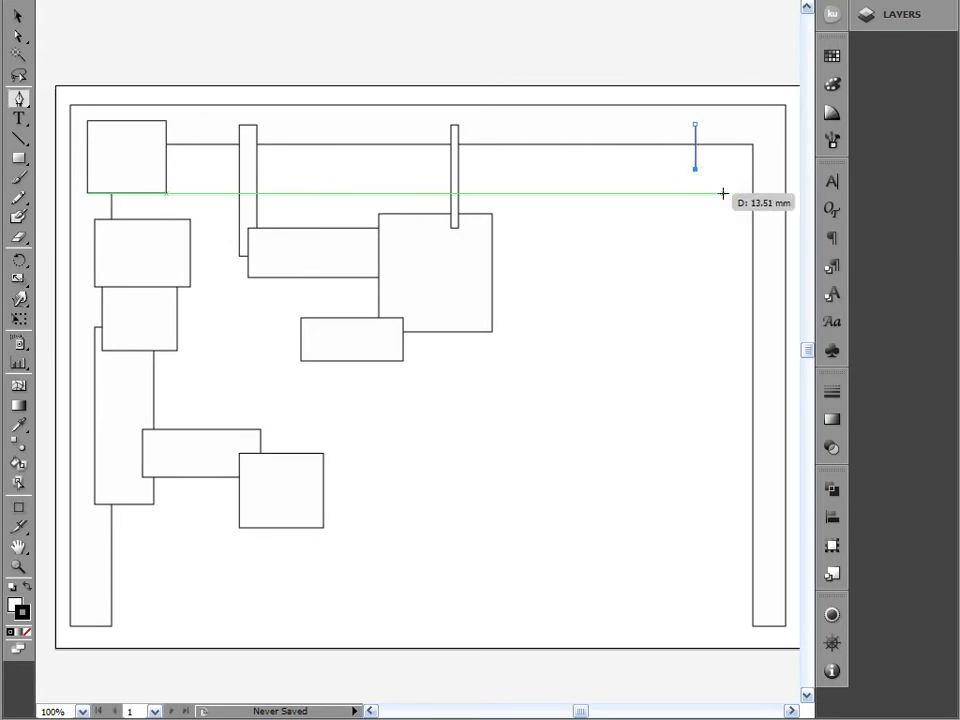
{"action": "left_click", "coordinate": [716, 189]}
{"action": "left_click", "coordinate": [758, 193]}
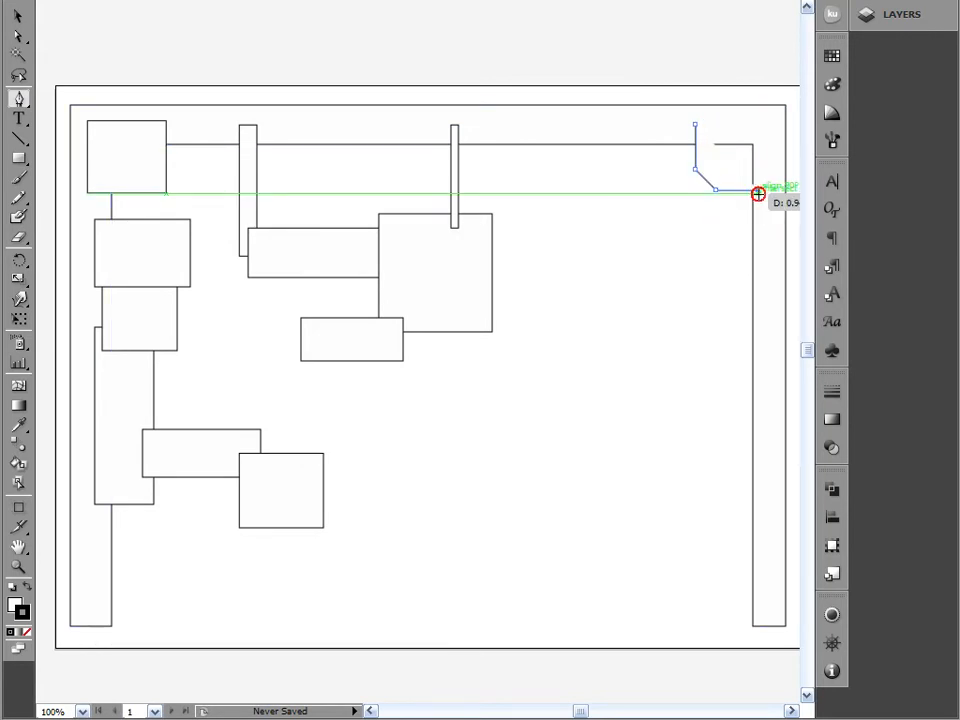
{"action": "left_click", "coordinate": [757, 230]}
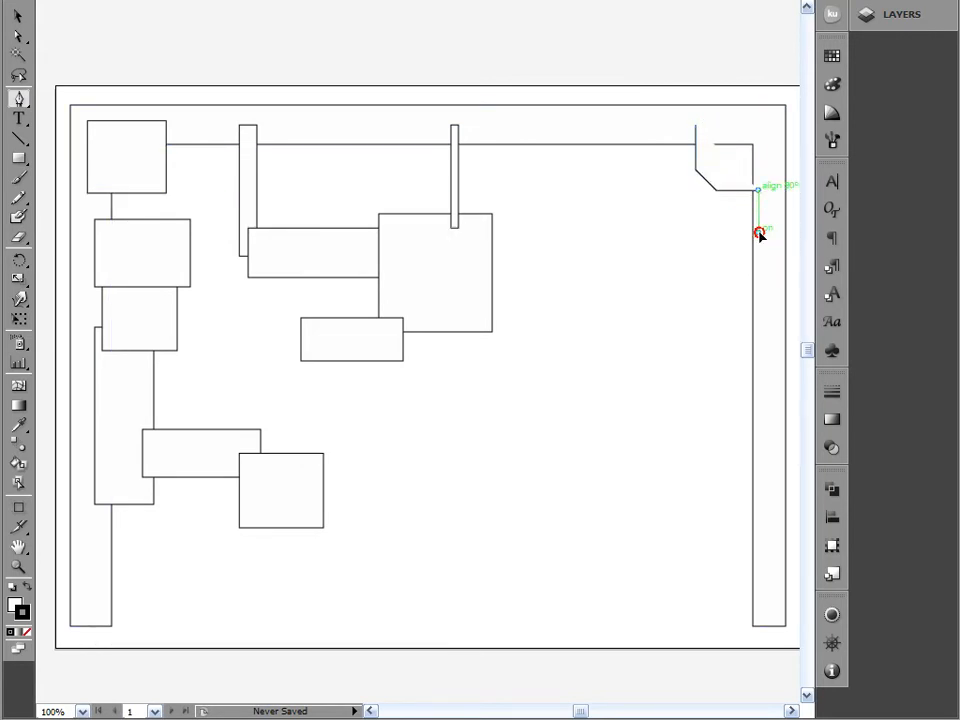
{"action": "left_click", "coordinate": [695, 232]}
- Continue the outline downward with bevelled corners, stepping inward around a small projecting block and back toward the right leg
{"action": "left_click", "coordinate": [674, 252]}
{"action": "left_click", "coordinate": [675, 286]}
{"action": "left_click", "coordinate": [638, 285]}
{"action": "left_click", "coordinate": [638, 320]}
{"action": "left_click", "coordinate": [665, 320]}
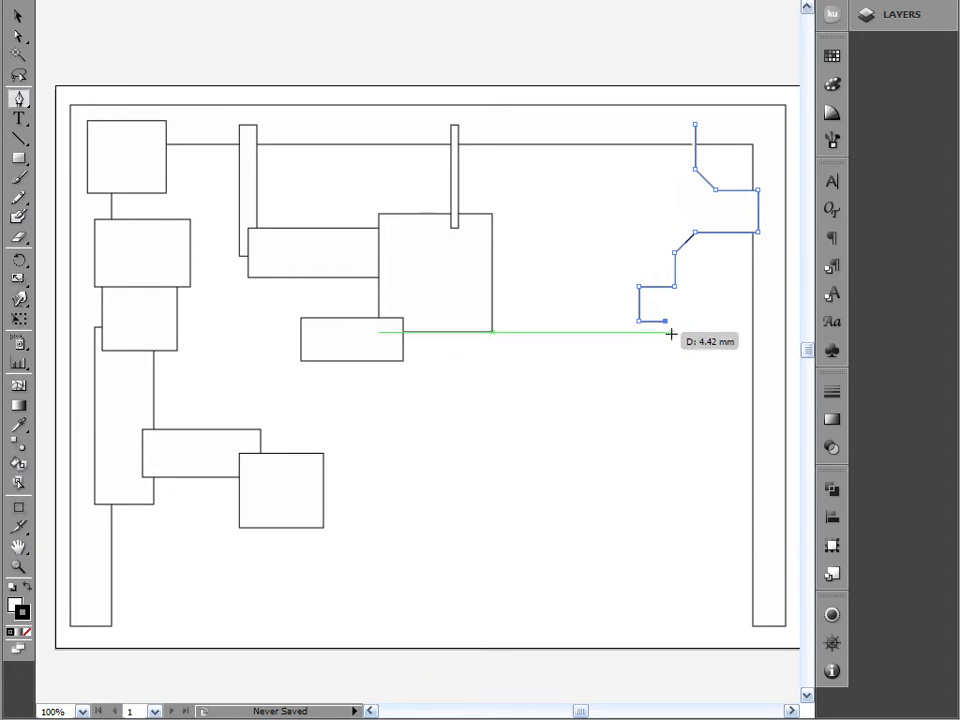
{"action": "left_click", "coordinate": [684, 340]}
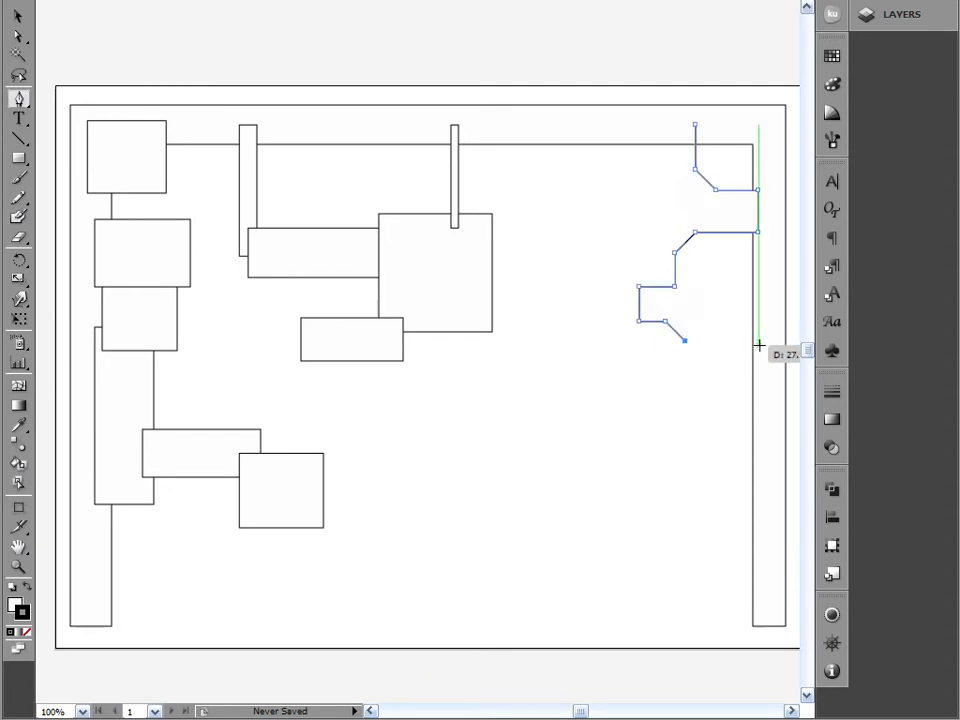
{"action": "left_click", "coordinate": [715, 341]}
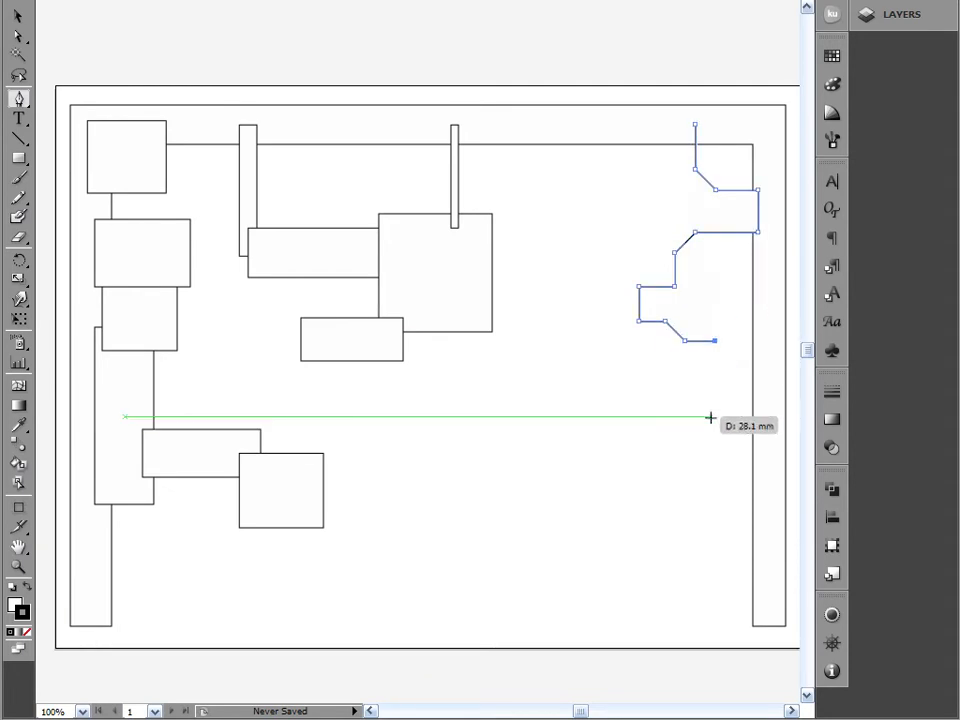
{"action": "left_click", "coordinate": [715, 415]}
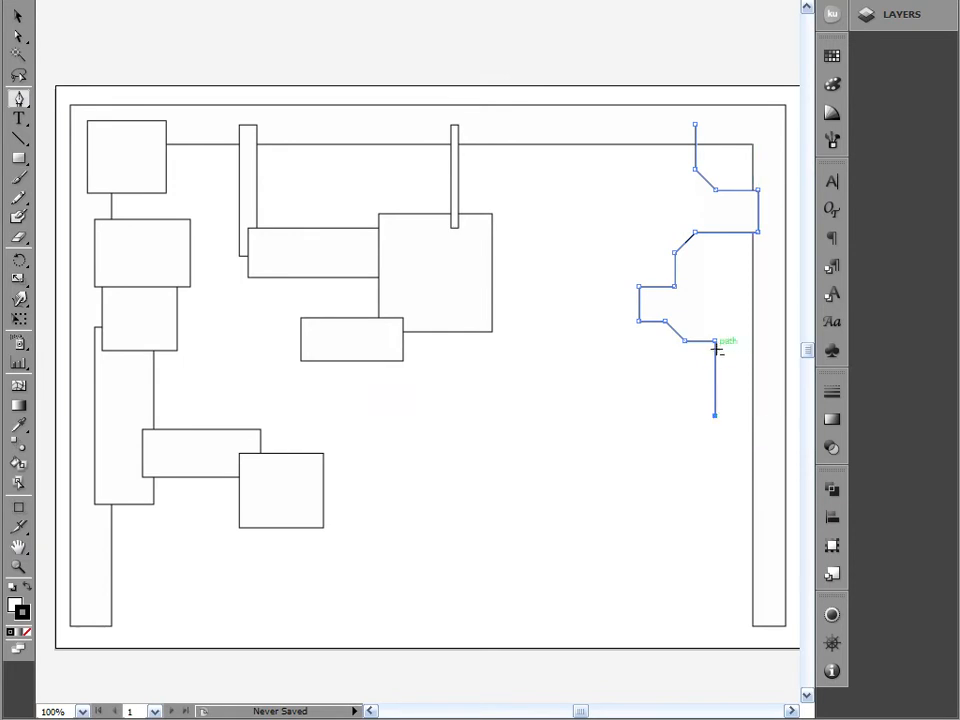
- Finish the outline with a wide bevelled lower block, run it up inside the right leg and close it at its starting point
{"action": "left_click", "coordinate": [699, 431]}
{"action": "left_click", "coordinate": [617, 432]}
{"action": "left_click", "coordinate": [596, 453]}
{"action": "left_click", "coordinate": [596, 489]}
{"action": "left_click", "coordinate": [650, 489]}
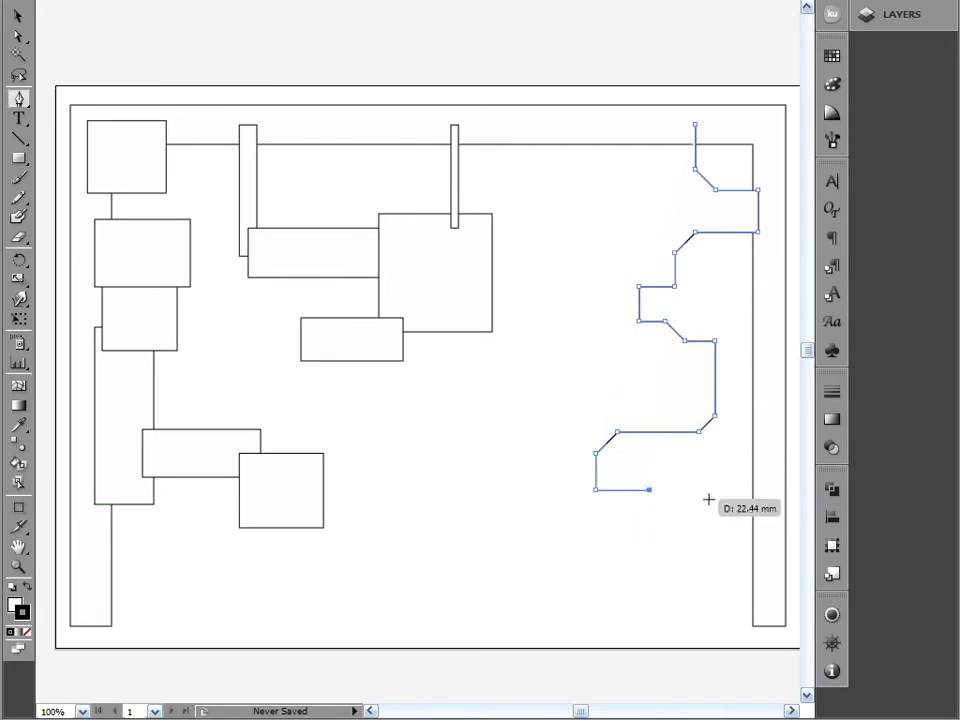
{"action": "left_click", "coordinate": [778, 491]}
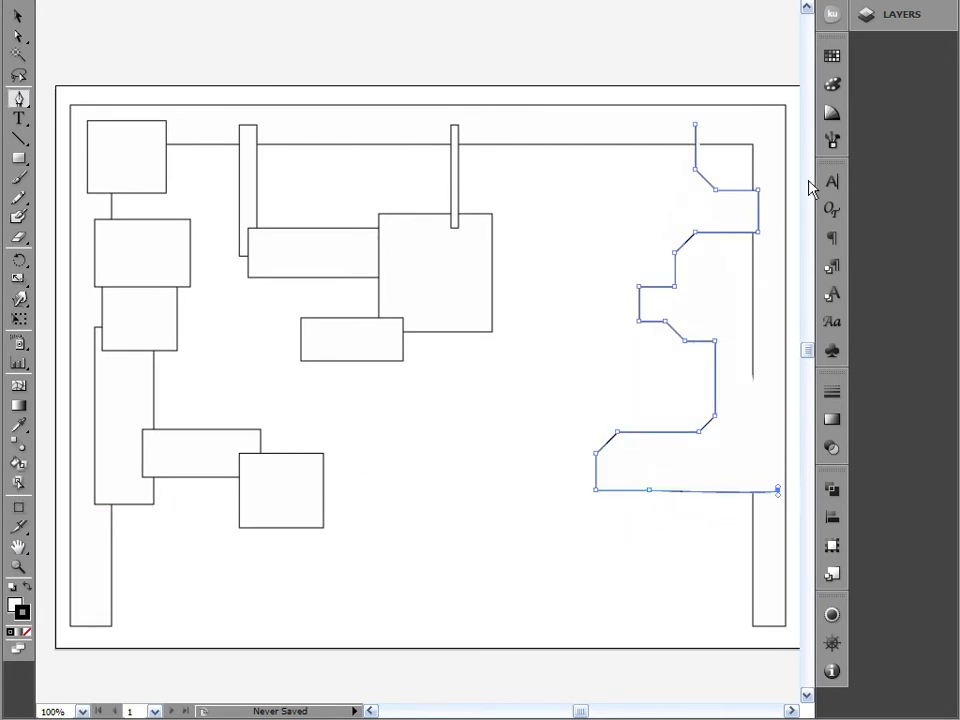
{"action": "left_click", "coordinate": [779, 125]}
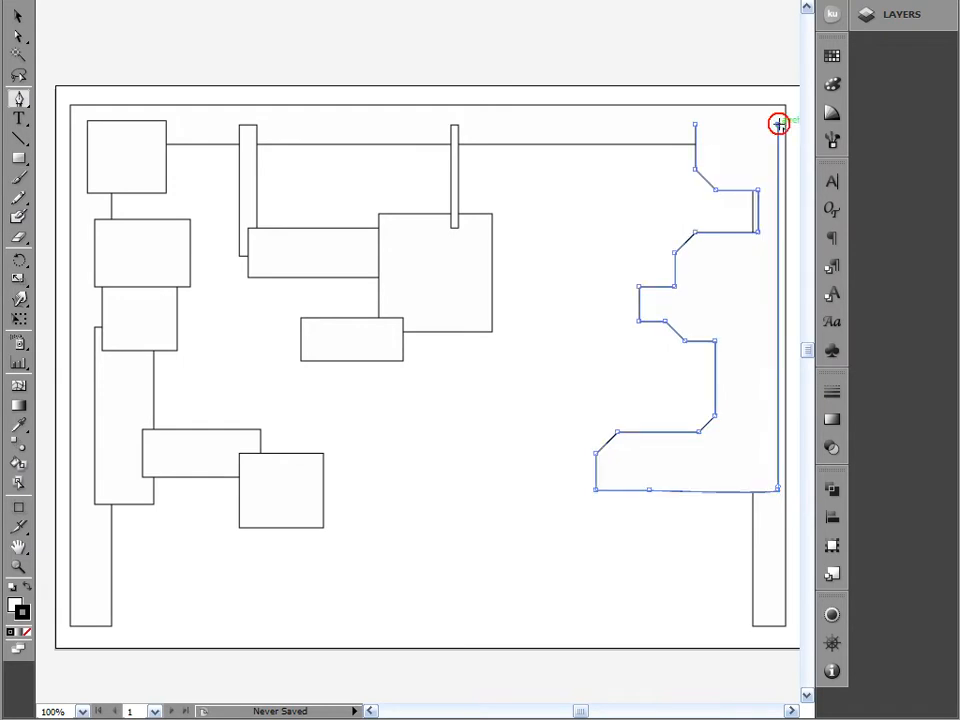
{"action": "left_click", "coordinate": [695, 124]}
{"action": "left_click", "coordinate": [20, 16]}
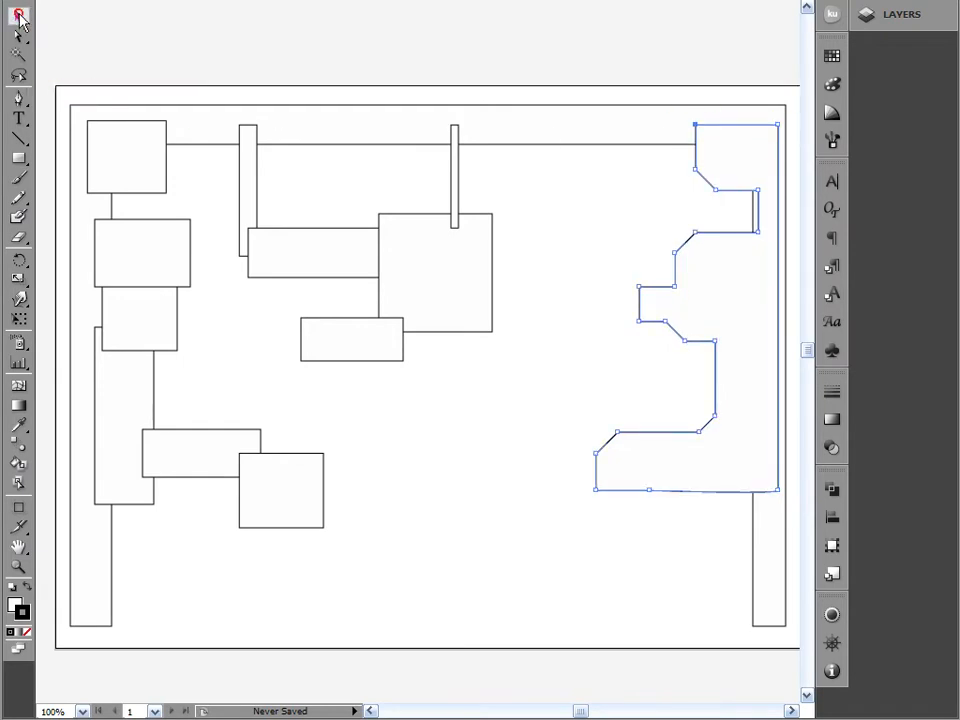
- Select all the overlapping shapes and unite them into a single compound outline with Pathfinder
{"action": "key", "text": "ctrl+a"}
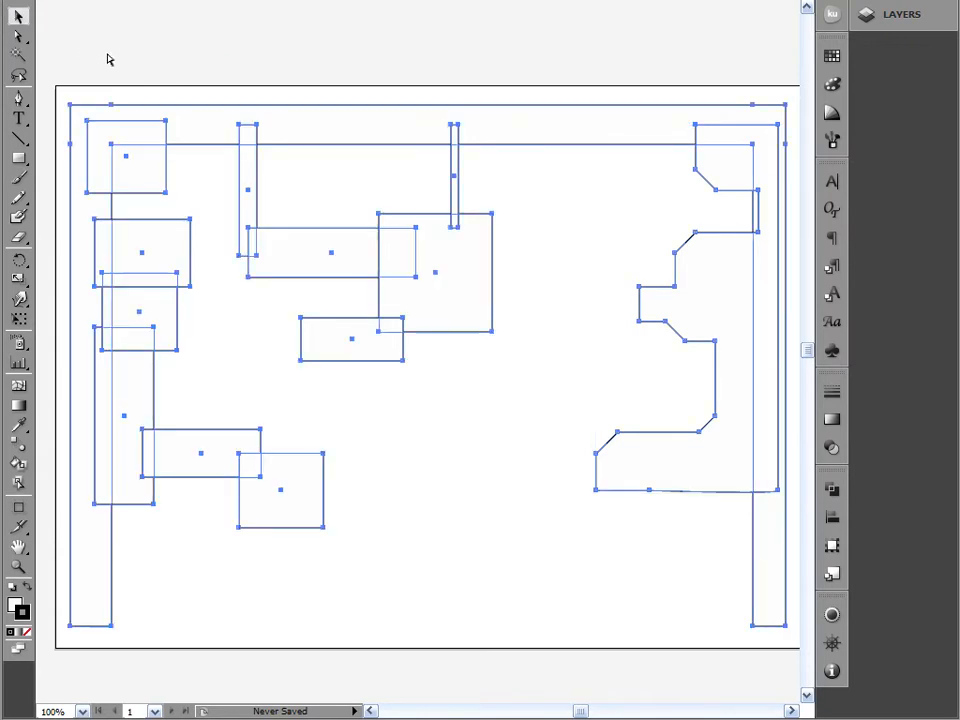
{"action": "left_click", "coordinate": [832, 490]}
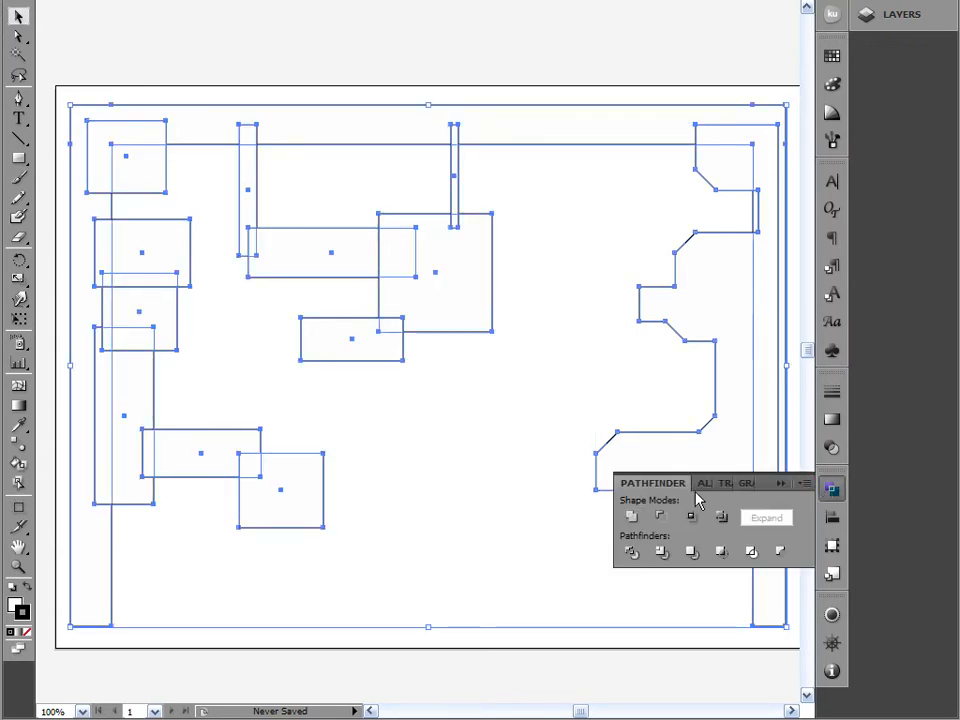
{"action": "left_click", "coordinate": [631, 516]}
{"action": "left_click", "coordinate": [829, 490]}
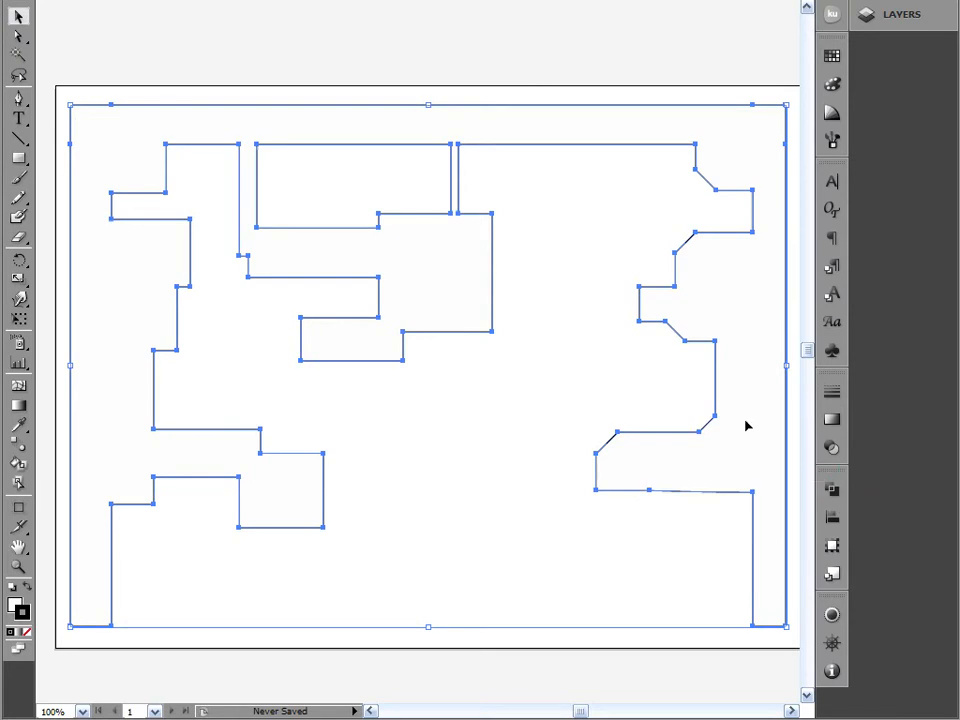
{"action": "left_click", "coordinate": [555, 46]}
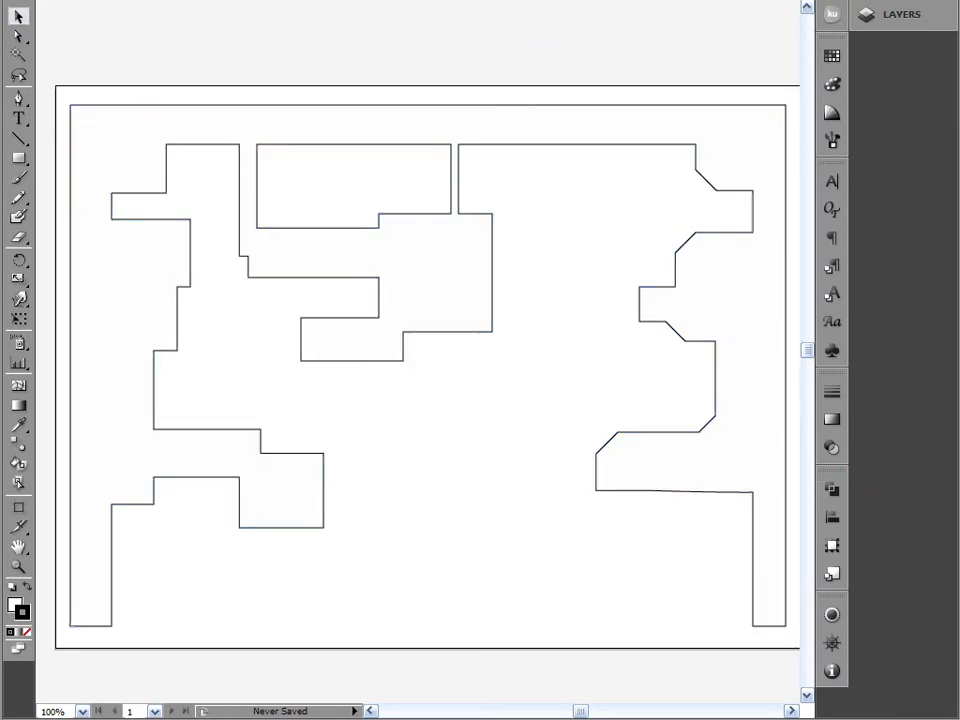
- Draw a wide ellipse in the open lower middle of the layout, and place the floating shape and Pen tool sets above the artboard
{"action": "left_click_drag", "start_coordinate": [19, 158], "coordinate": [66, 204]}
{"action": "left_click_drag", "start_coordinate": [381, 426], "coordinate": [561, 520]}
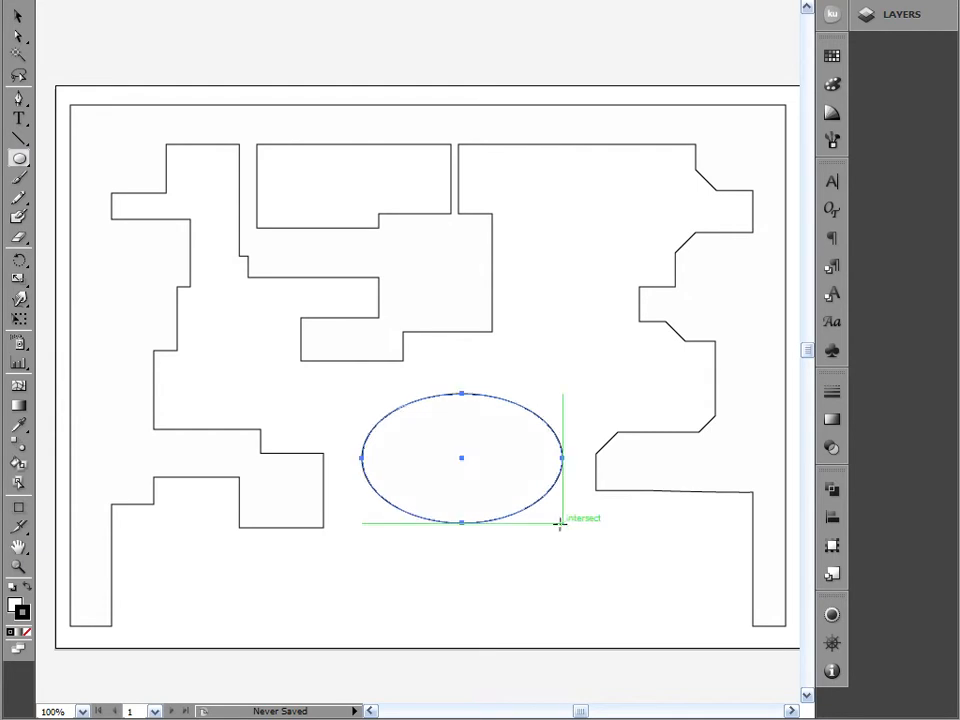
{"action": "left_click", "coordinate": [19, 16]}
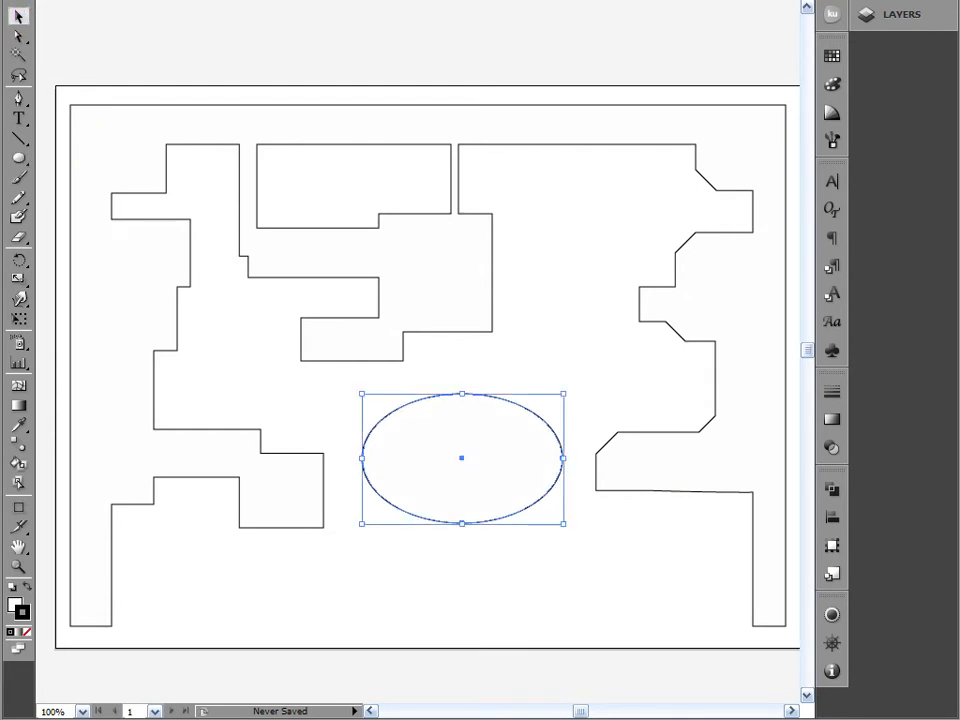
{"action": "left_click_drag", "start_coordinate": [124, 0], "coordinate": [102, 4]}
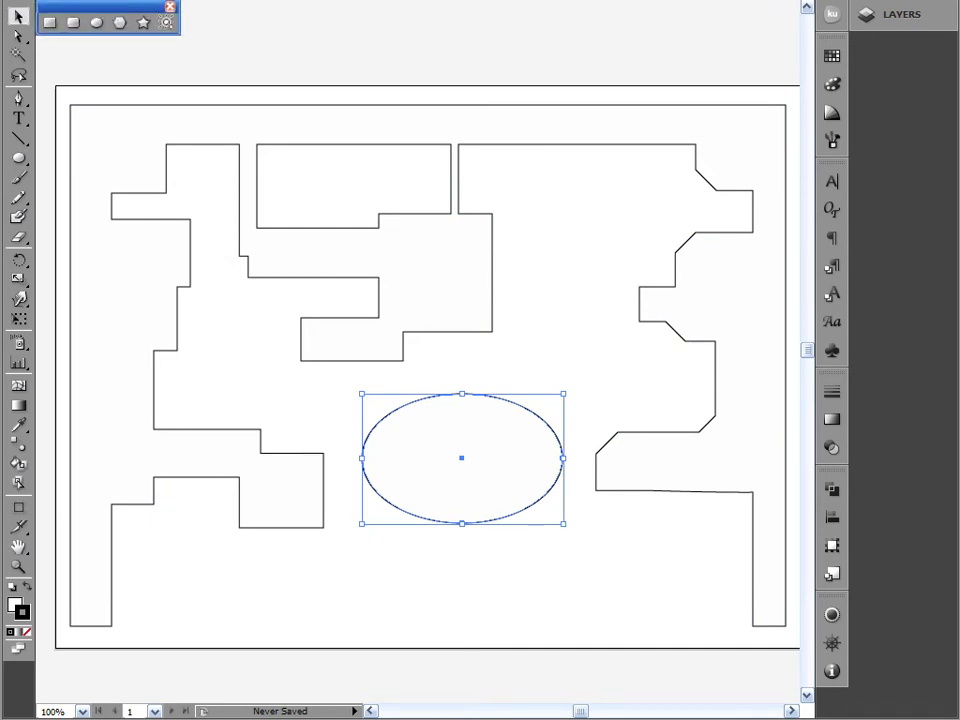
{"action": "left_click_drag", "start_coordinate": [219, 2], "coordinate": [242, 10]}
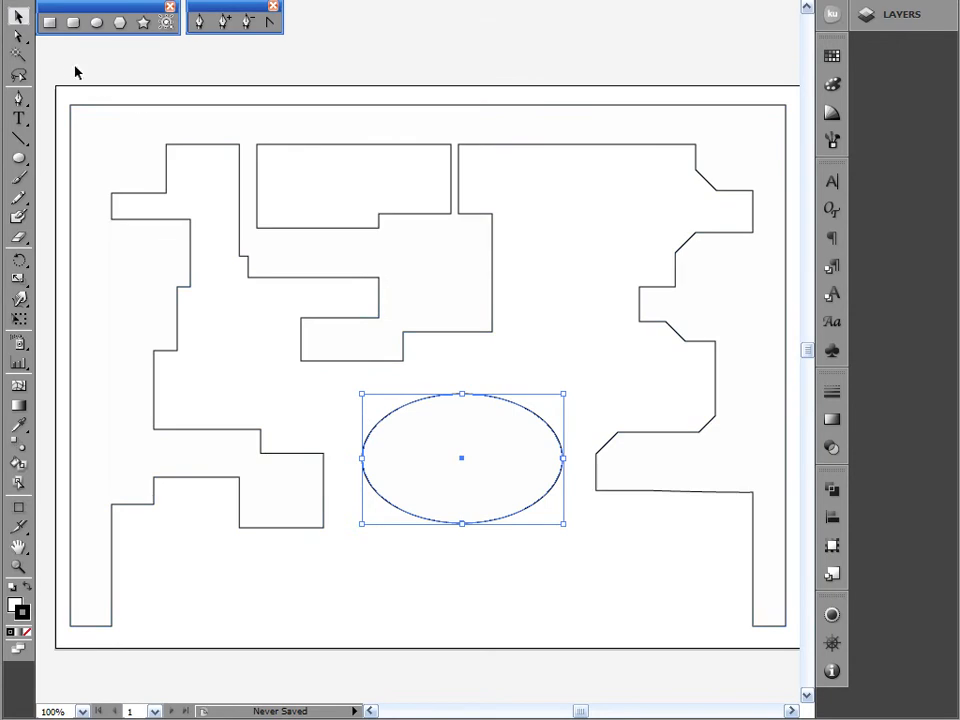
- Start Offset Path on the united outline and the ellipse, with preview on and the offset set to -1 mm
{"action": "left_click_drag", "start_coordinate": [46, 62], "coordinate": [797, 655]}
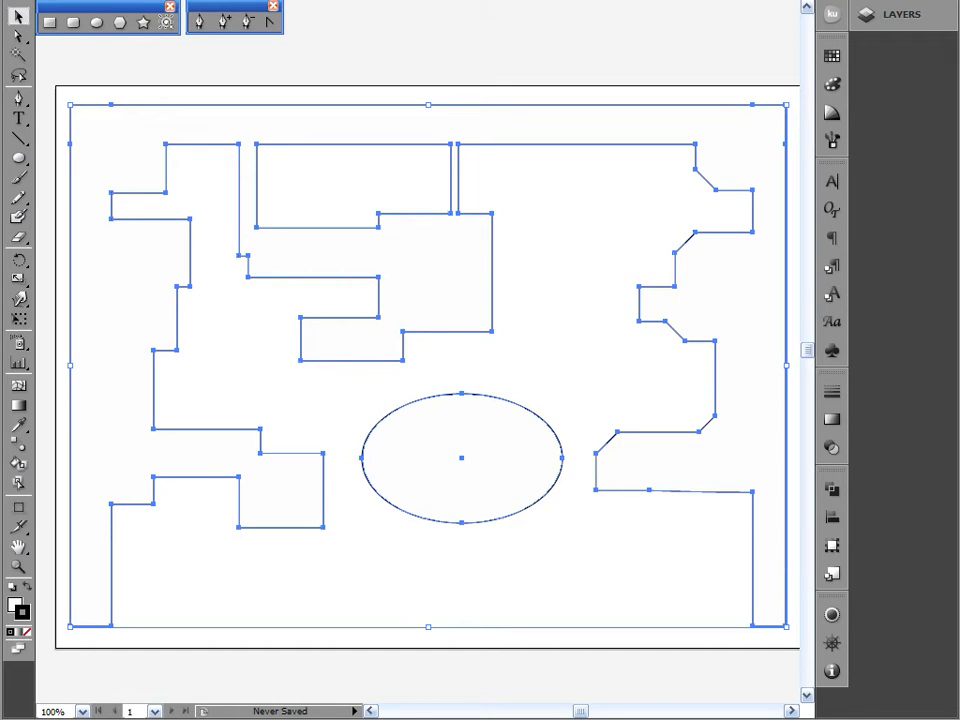
{"action": "left_click", "coordinate": [128, 2]}
{"action": "mouse_move", "coordinate": [195, 228]}
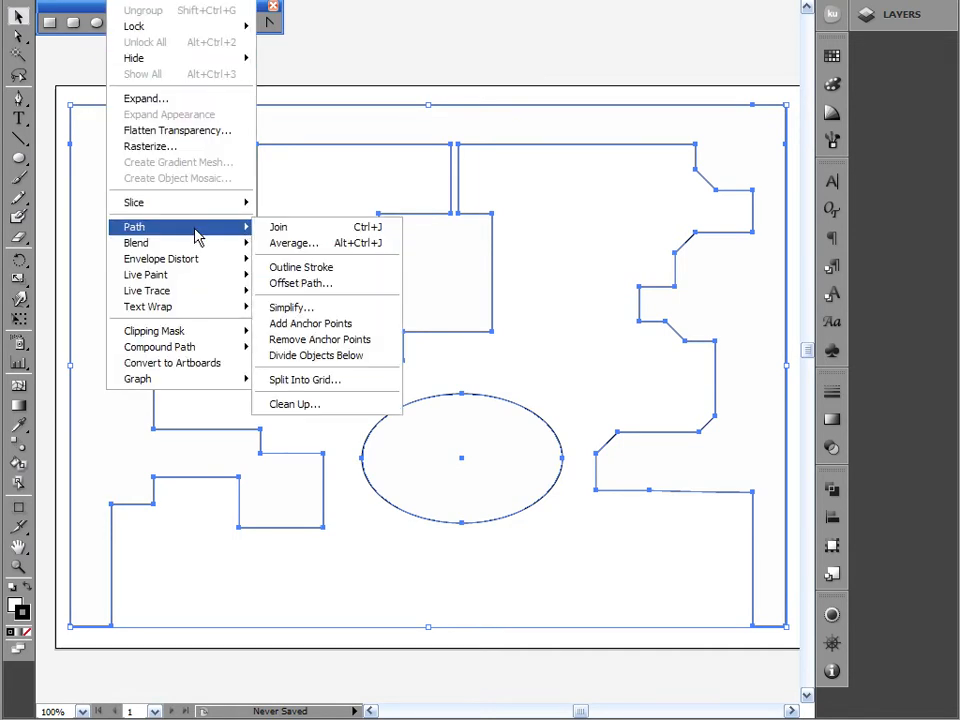
{"action": "left_click", "coordinate": [316, 284]}
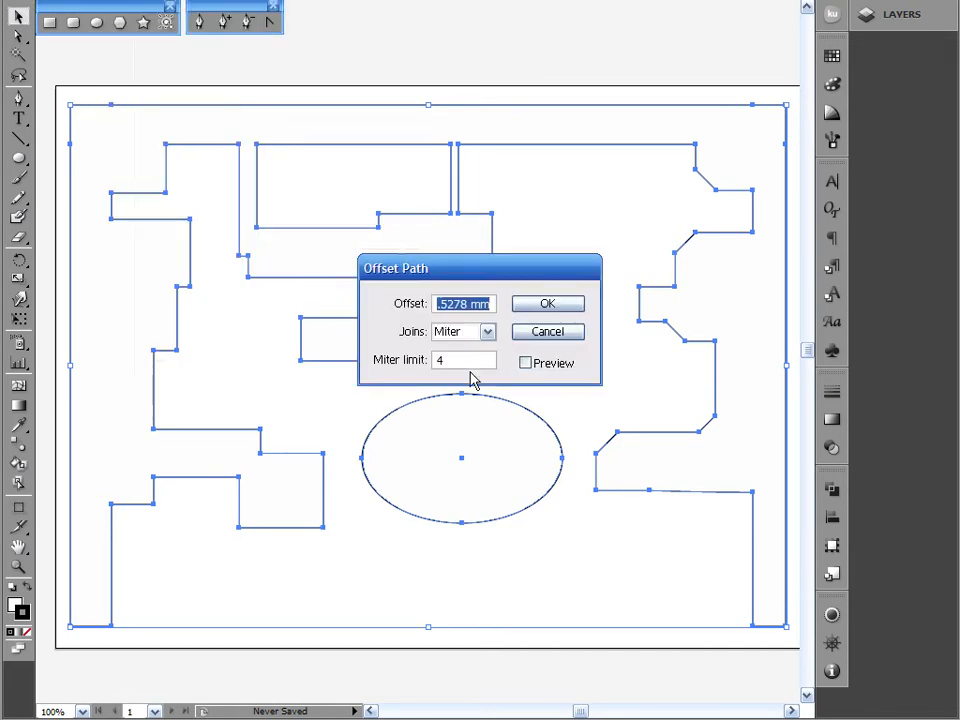
{"action": "left_click", "coordinate": [524, 363]}
{"action": "mouse_move", "coordinate": [499, 267]}
{"action": "left_mouse_down"}
{"action": "mouse_move", "coordinate": [591, 261]}
{"action": "mouse_move", "coordinate": [672, 216]}
{"action": "mouse_move", "coordinate": [551, 256]}
{"action": "left_mouse_up"}
{"action": "type", "text": "-1"}
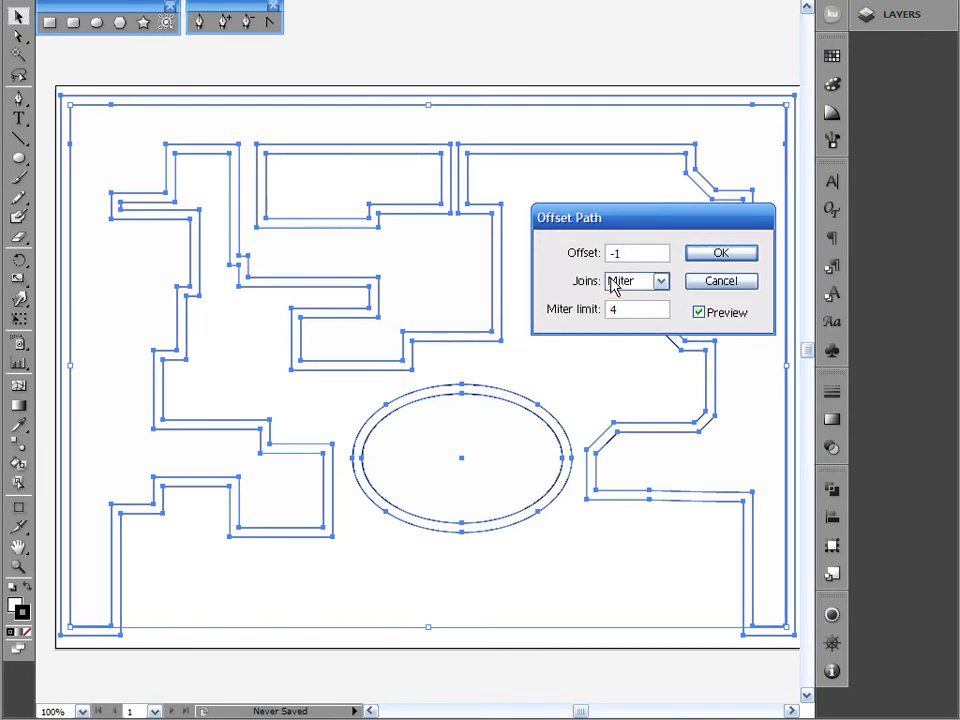
{"action": "key", "text": "Tab"}
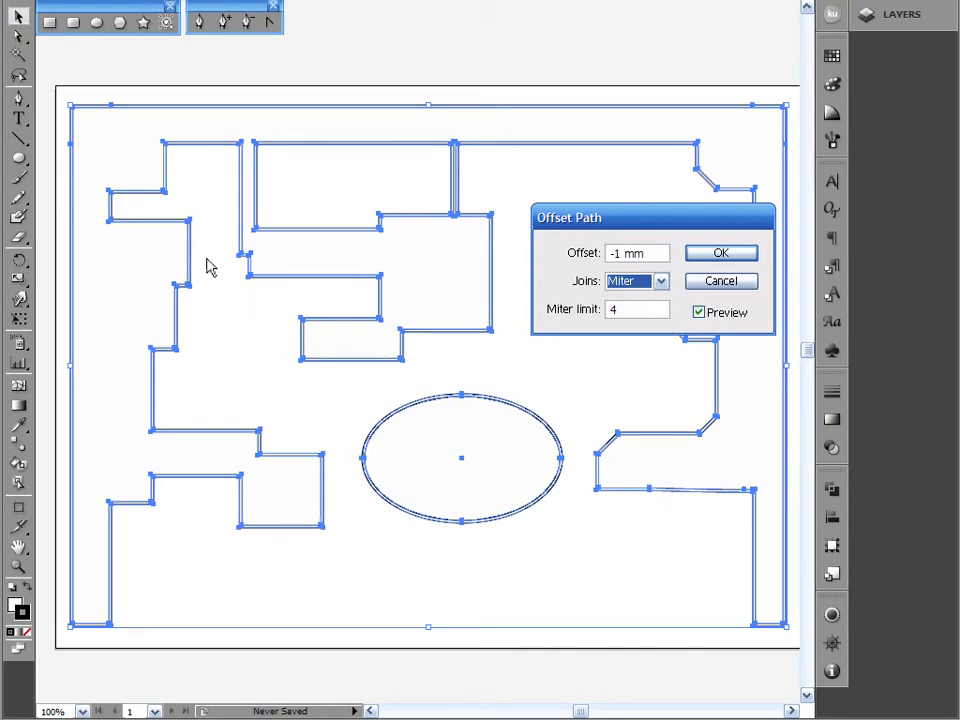
- Set the offset to -2 mm with Miter joins, apply it to both shapes and deselect the artwork
{"action": "left_click", "coordinate": [648, 253]}
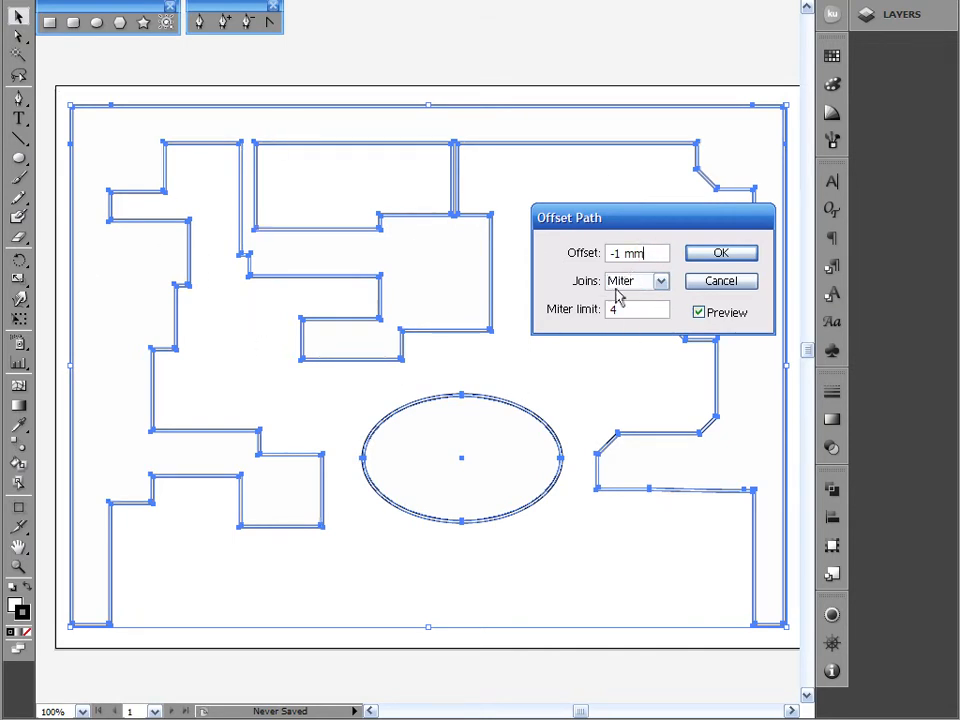
{"action": "key", "text": "Up"}
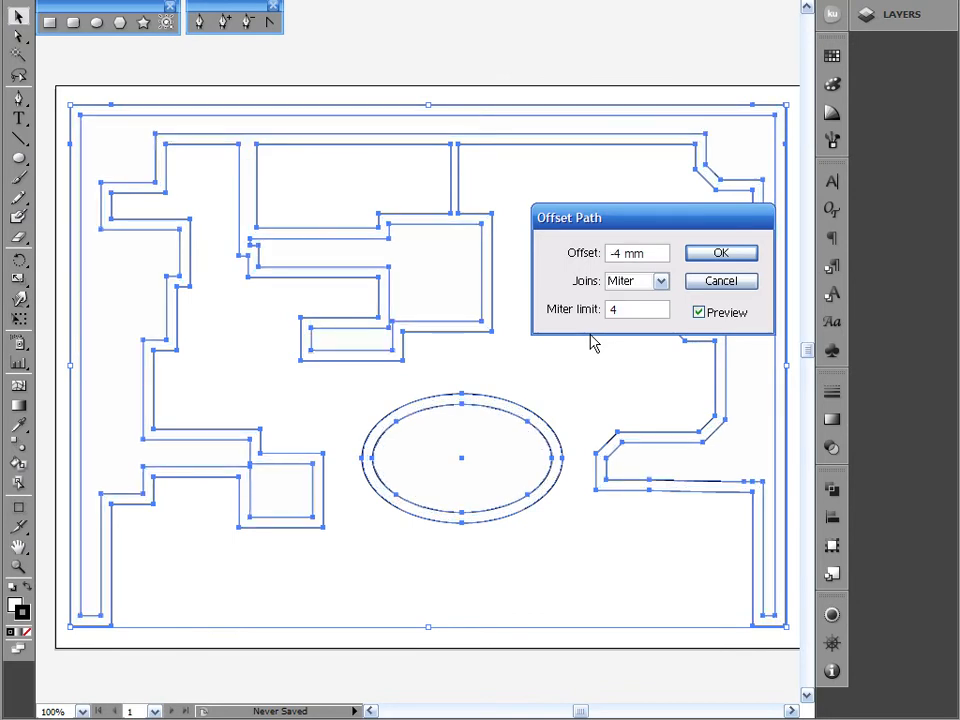
{"action": "key", "text": "Up"}
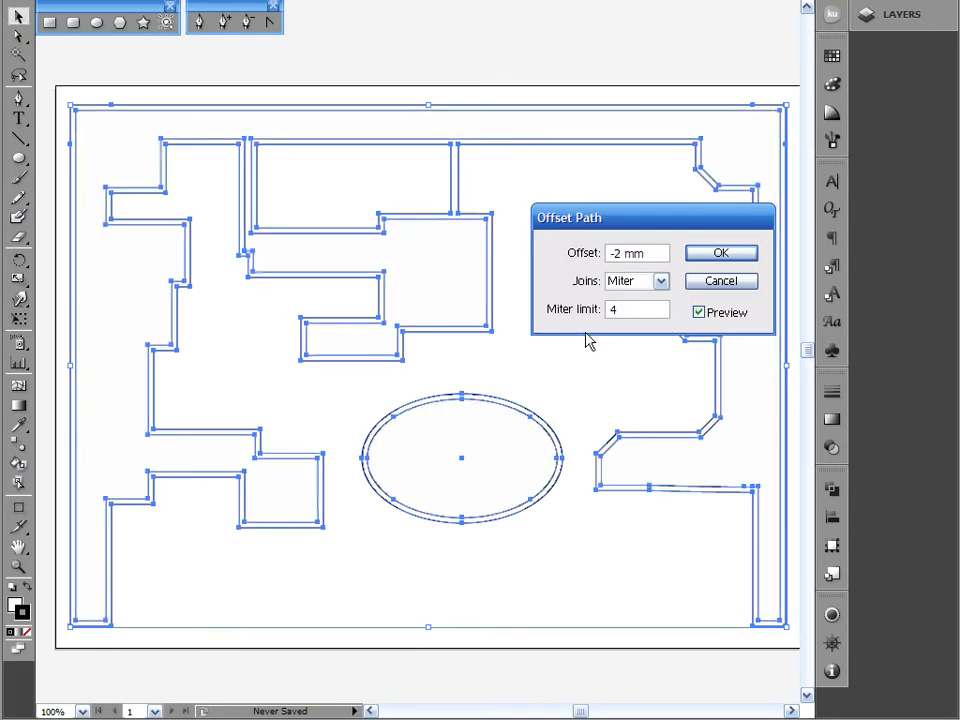
{"action": "left_click", "coordinate": [720, 255]}
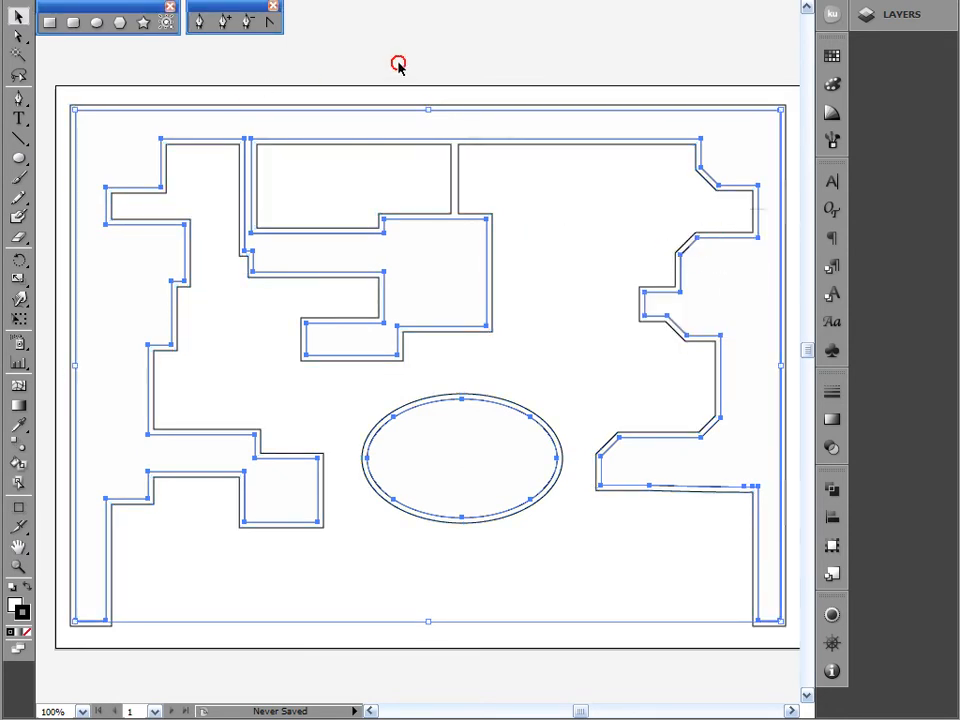
{"action": "left_click", "coordinate": [274, 101]}
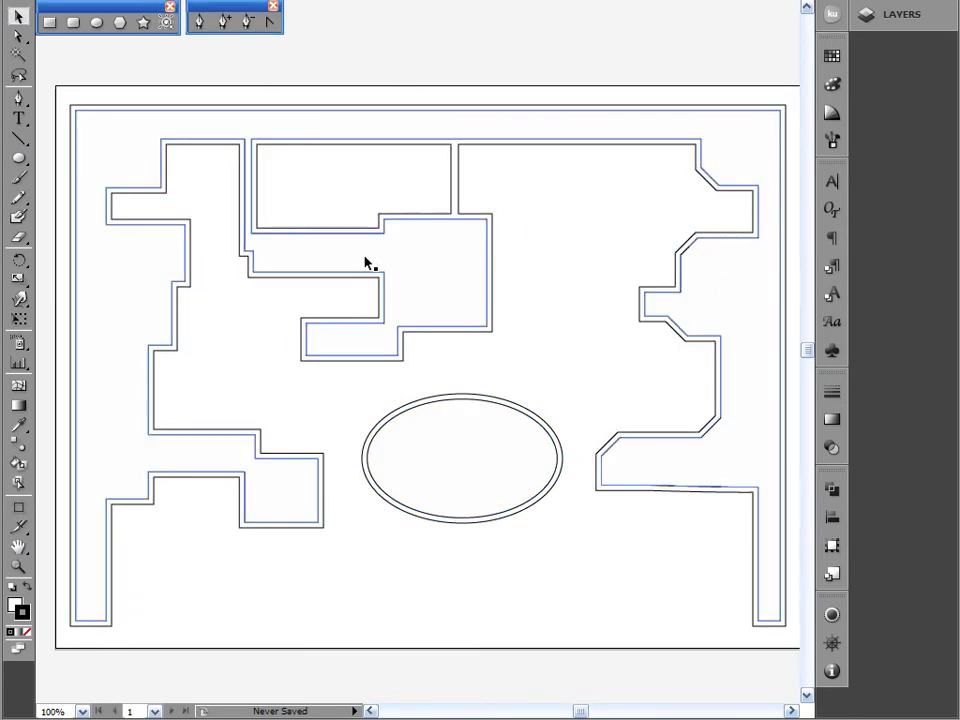
- Expand Layer 1, hide both ellipses and the inner offset outline, and lock the outer ellipse
{"action": "left_click", "coordinate": [868, 15]}
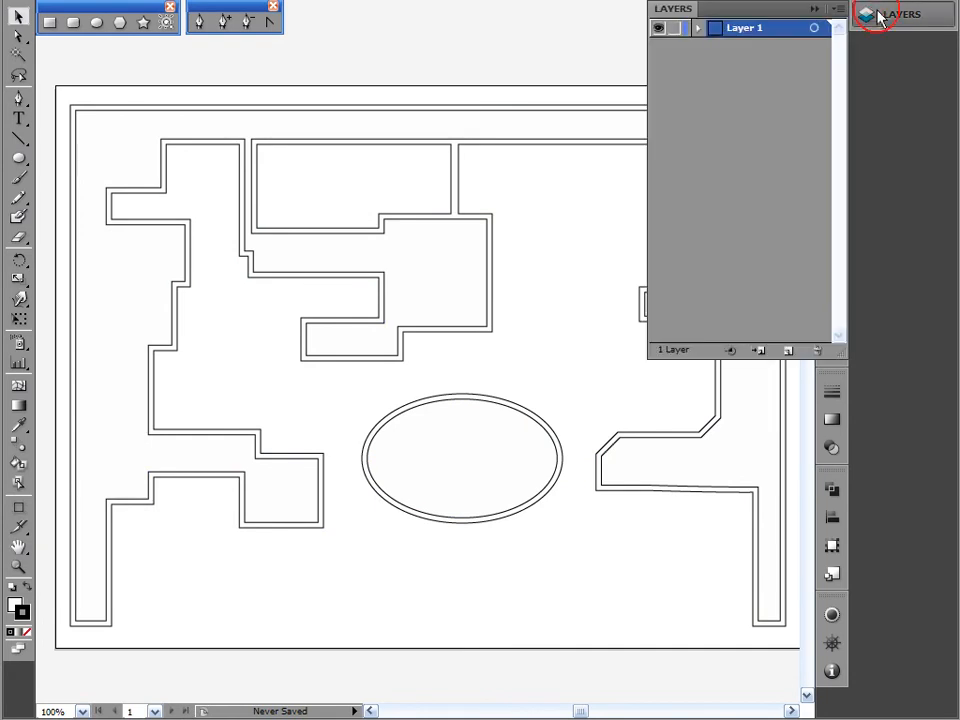
{"action": "left_click", "coordinate": [699, 28]}
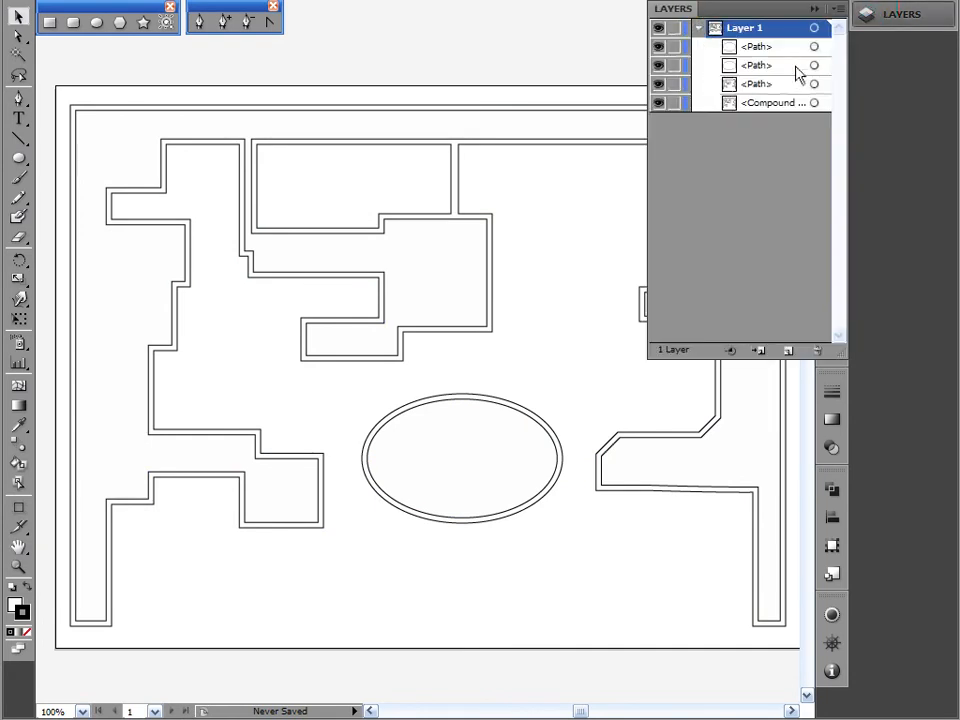
{"action": "left_click", "coordinate": [814, 47]}
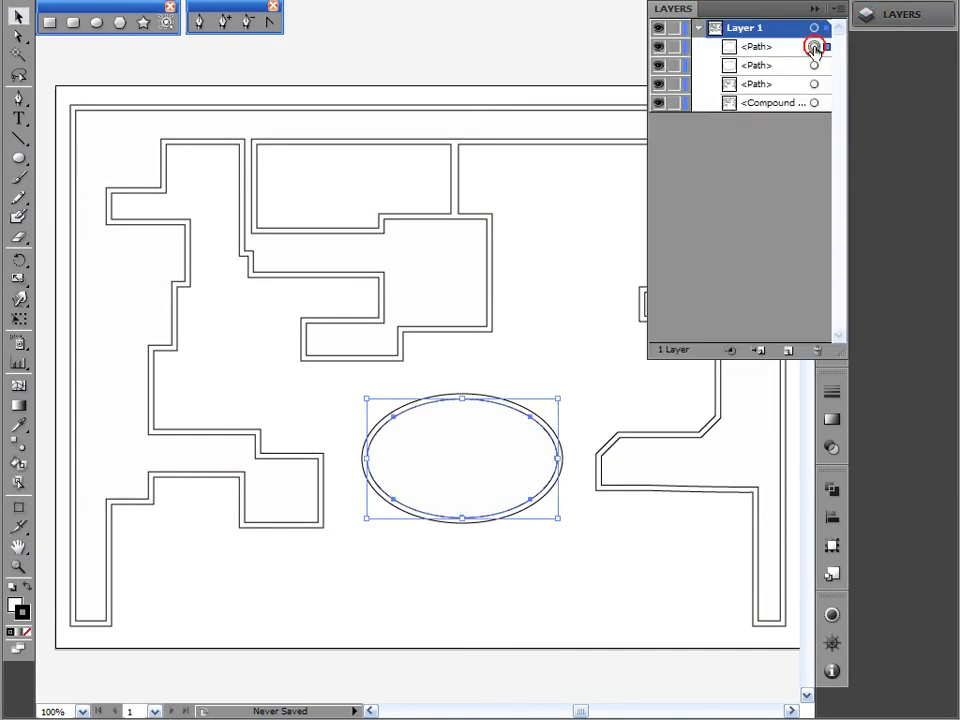
{"action": "left_click", "coordinate": [659, 47]}
{"action": "left_click", "coordinate": [674, 65]}
{"action": "left_click", "coordinate": [659, 84]}
{"action": "left_click", "coordinate": [659, 85]}
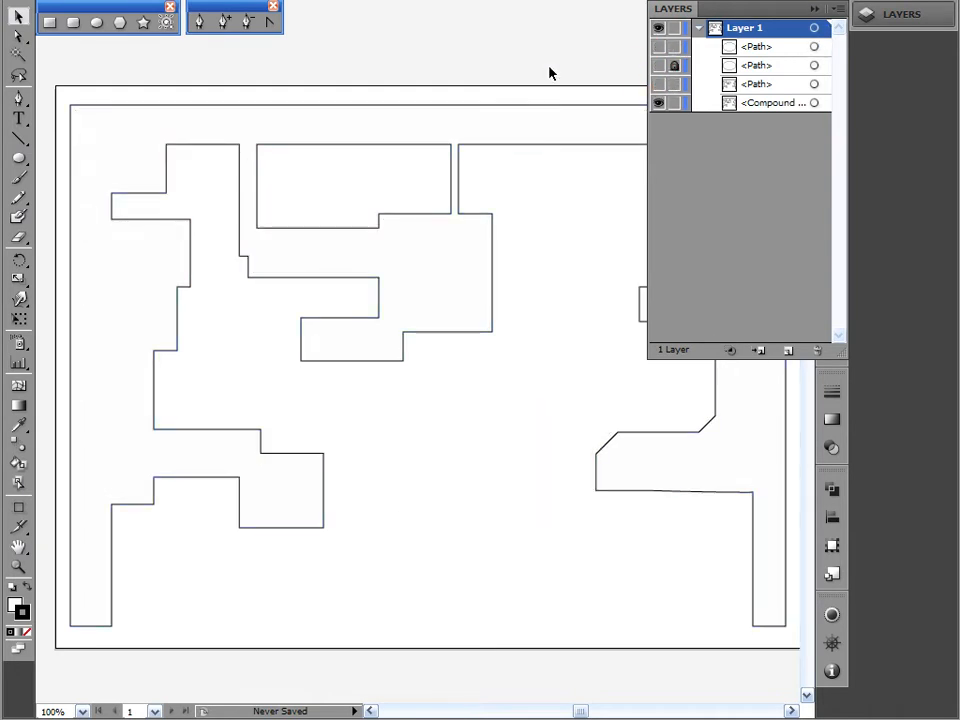
{"action": "left_click", "coordinate": [814, 10]}
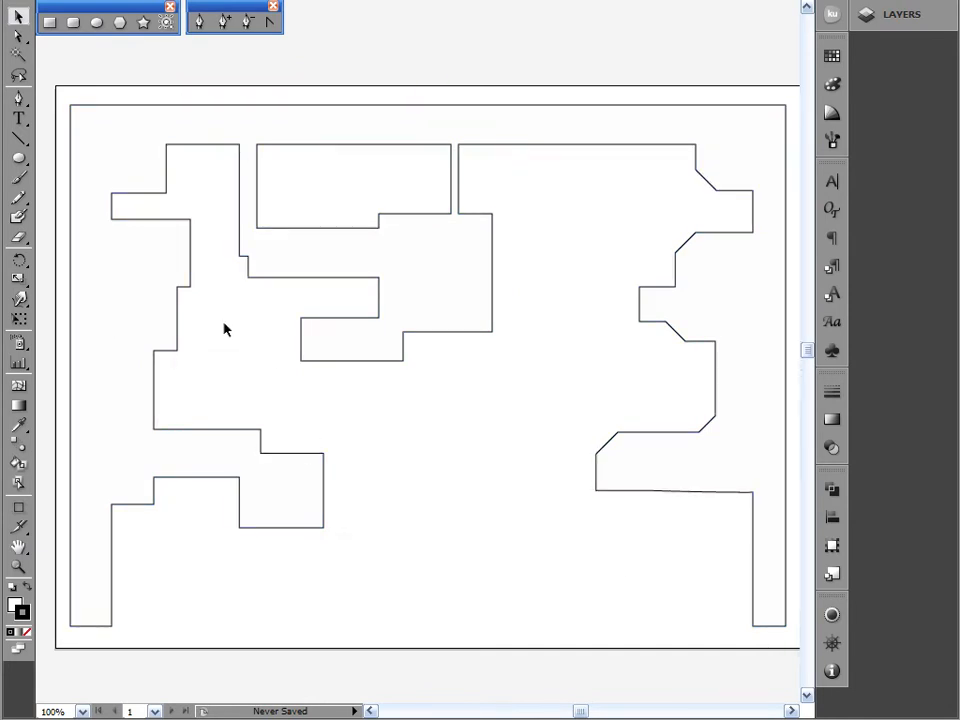
{"action": "scroll", "coordinate": [208, 244], "scroll_direction": "up", "scroll_amount": 1, "text": "alt"}
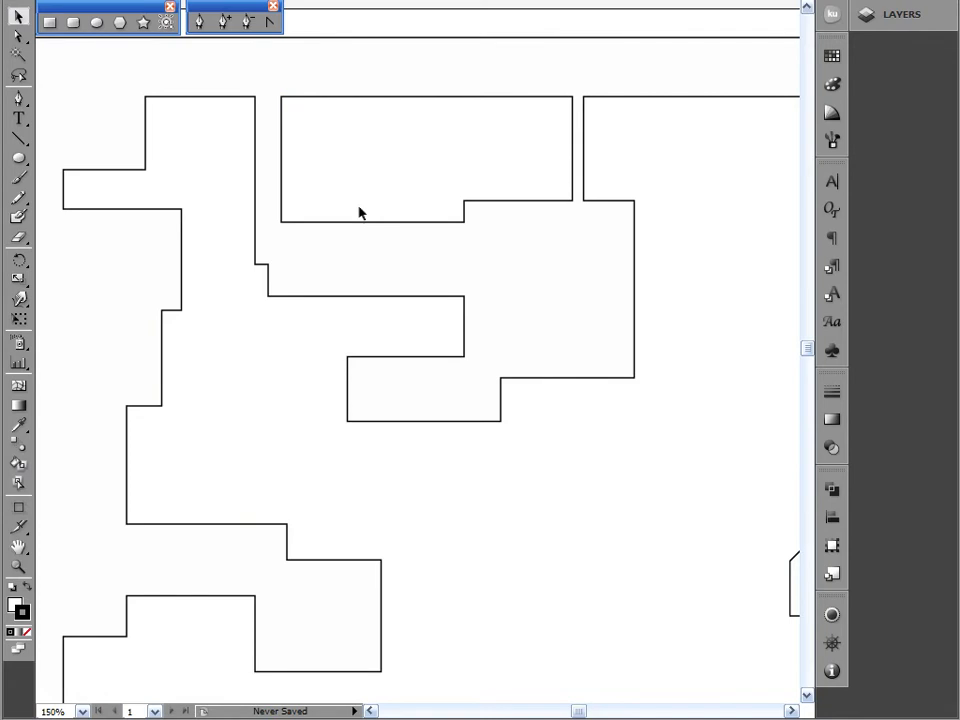
{"action": "scroll", "coordinate": [370, 229], "scroll_direction": "down", "scroll_amount": 1, "text": "alt"}
{"action": "scroll", "coordinate": [371, 236], "scroll_direction": "down", "scroll_amount": 1, "text": "alt"}
{"action": "scroll", "coordinate": [375, 239], "scroll_direction": "up", "scroll_amount": 1, "text": "alt"}
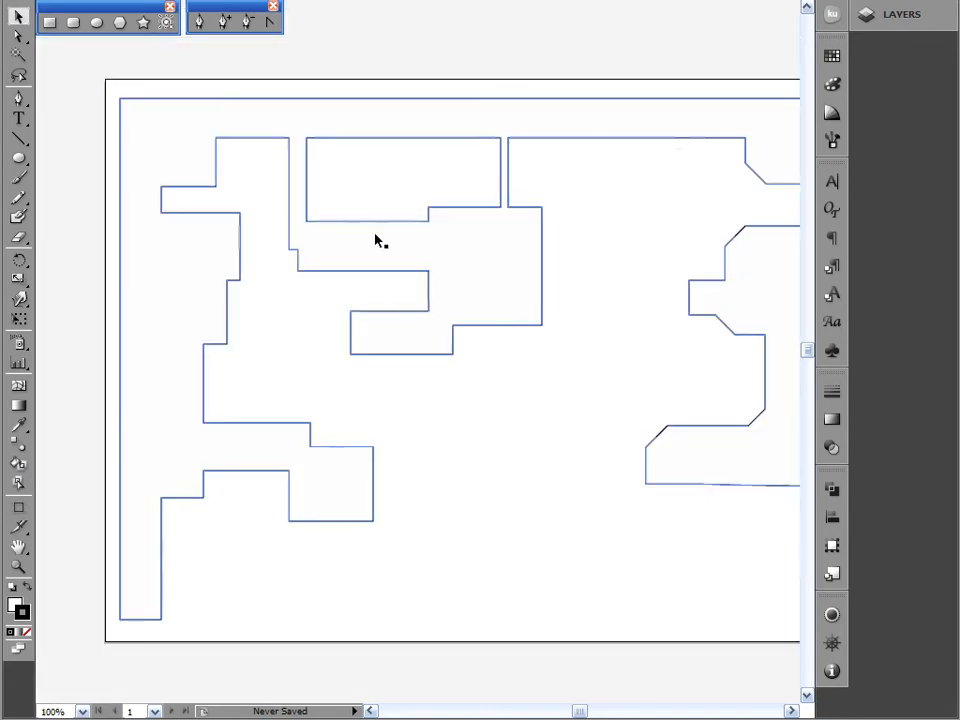
{"action": "left_click_drag", "start_coordinate": [437, 249], "coordinate": [386, 238]}
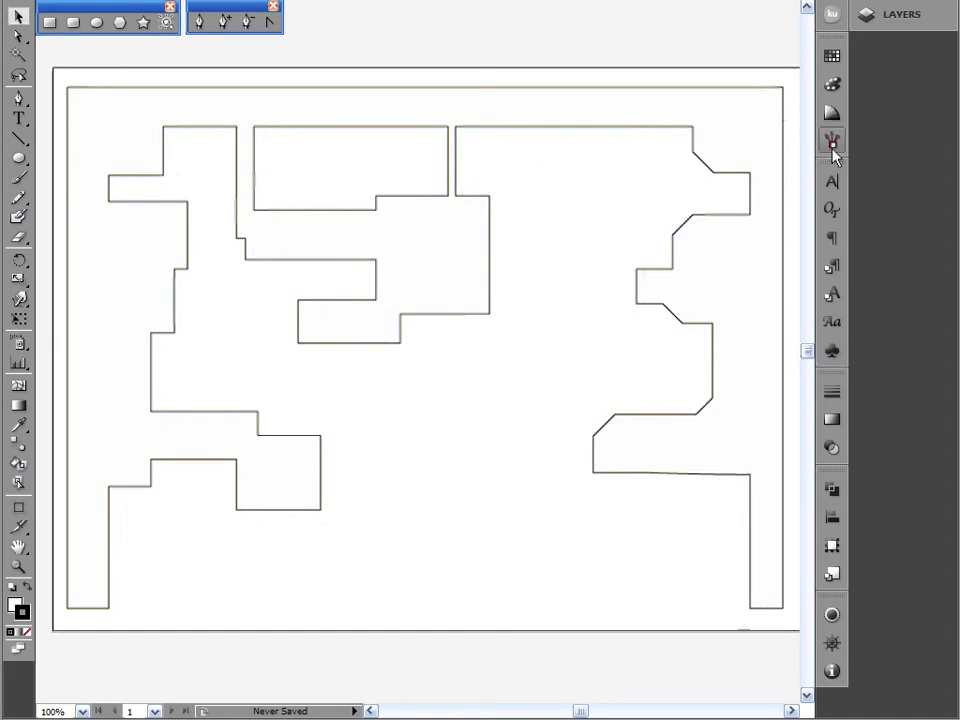
- Show the hidden ellipses and inner offset outline again, and select the inner outline
{"action": "left_click", "coordinate": [865, 16]}
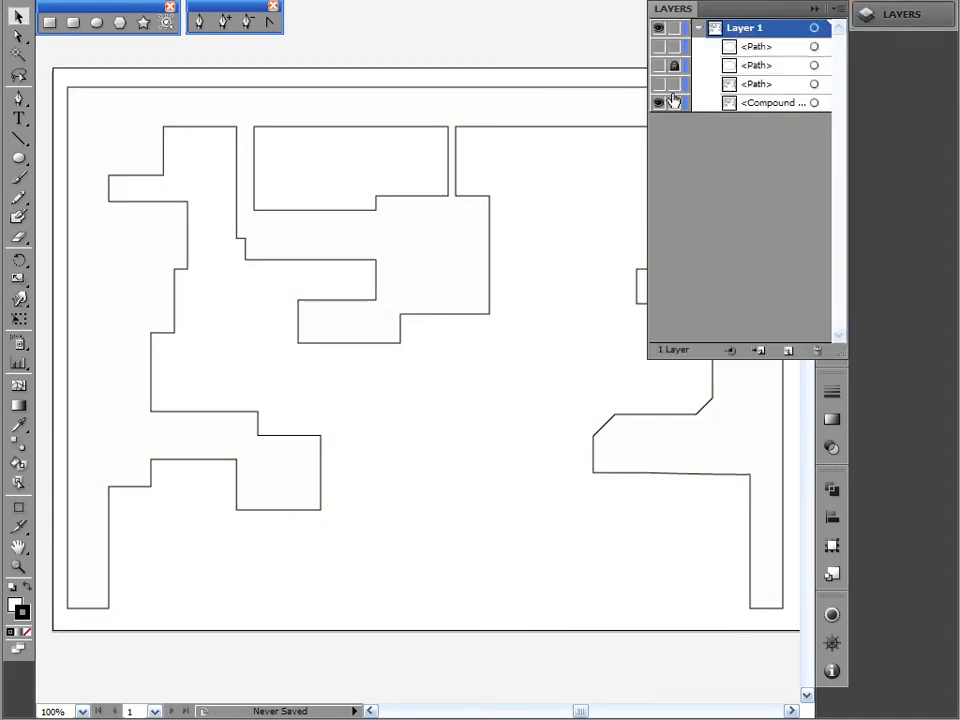
{"action": "left_click_drag", "start_coordinate": [662, 93], "coordinate": [660, 44]}
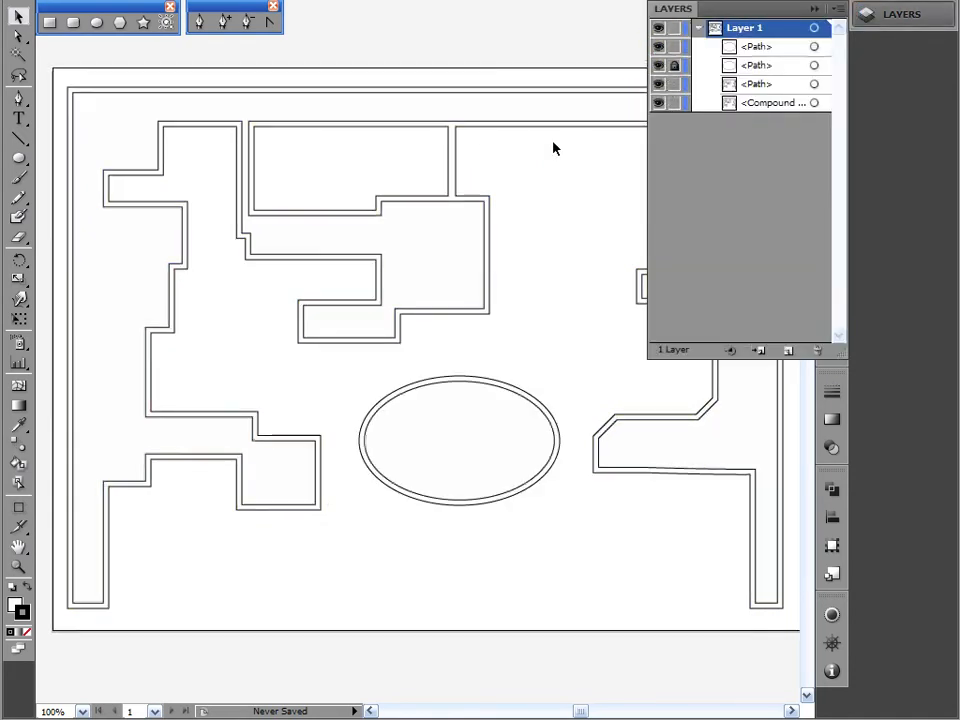
{"action": "left_click", "coordinate": [426, 123]}
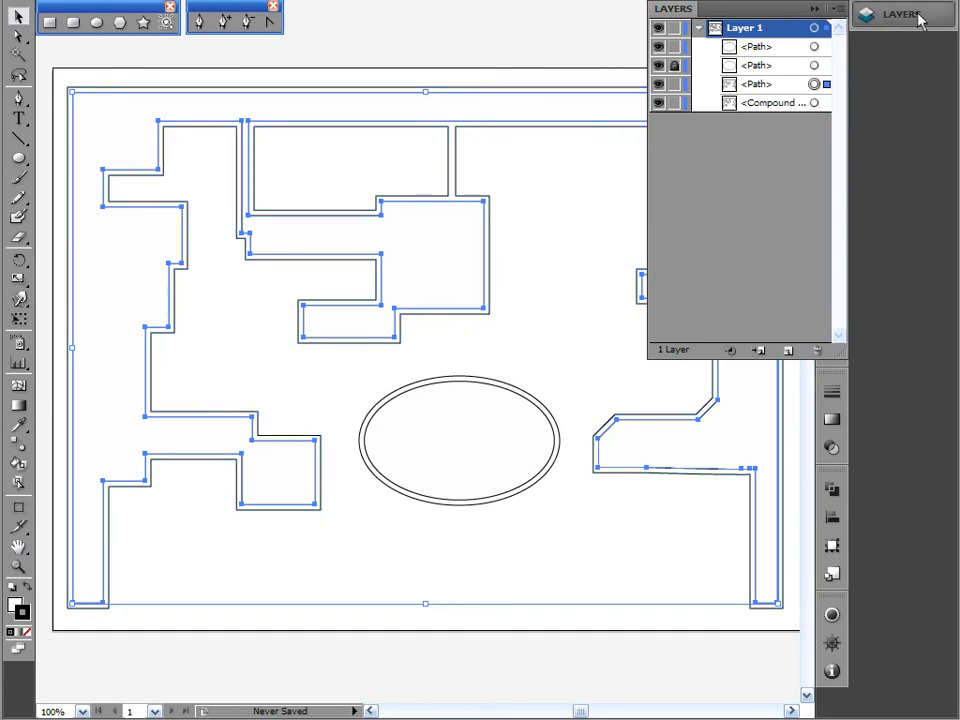
{"action": "left_click", "coordinate": [809, 11]}
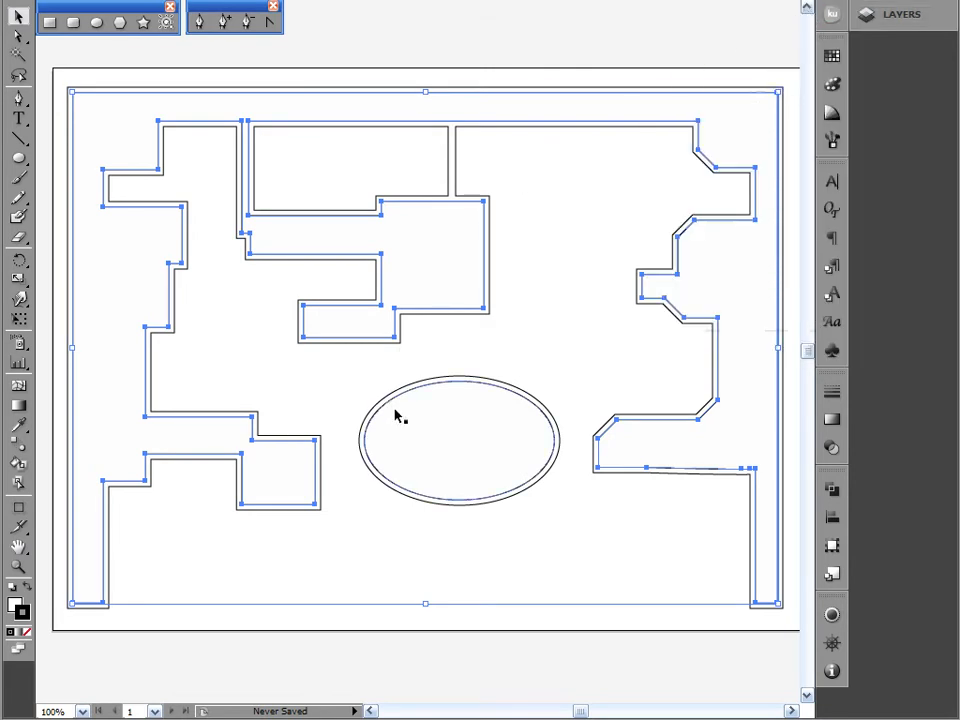
- Save the document to the Desktop as sci fi city in Adobe Illustrator (*.AI) format, replacing the existing file
{"action": "key", "text": "ctrl+minus"}
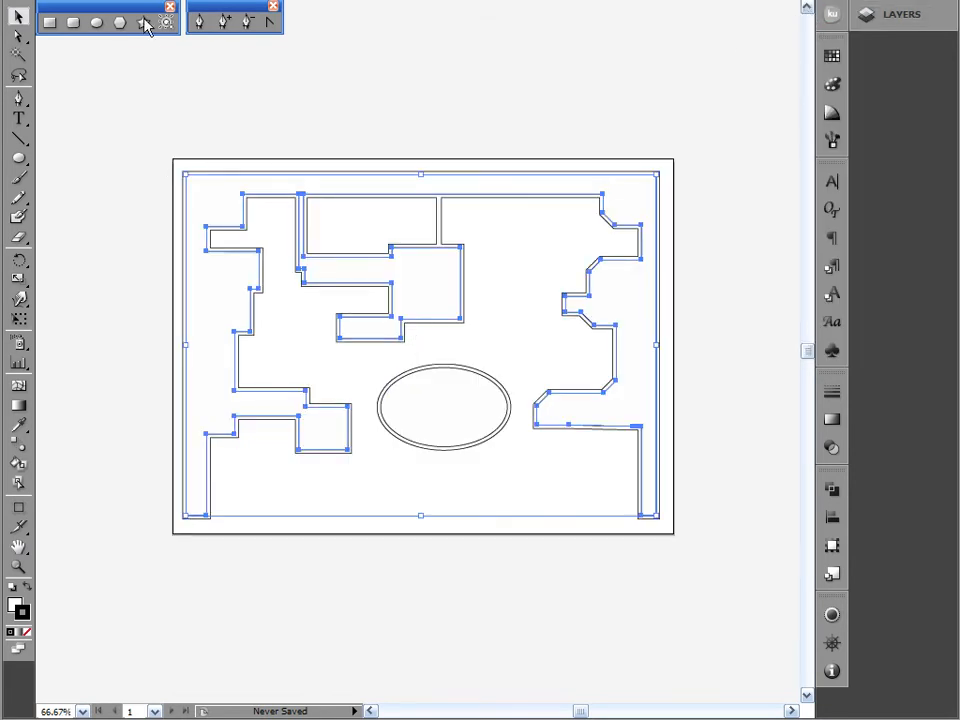
{"action": "key", "text": "alt+f"}
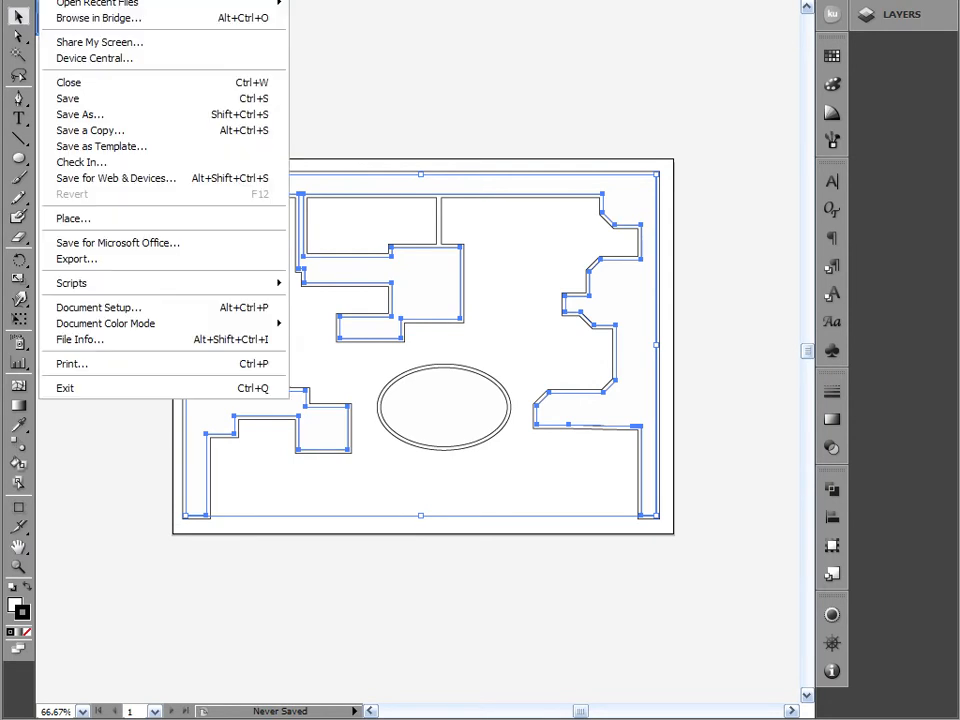
{"action": "left_click", "coordinate": [92, 114]}
{"action": "left_click", "coordinate": [272, 290]}
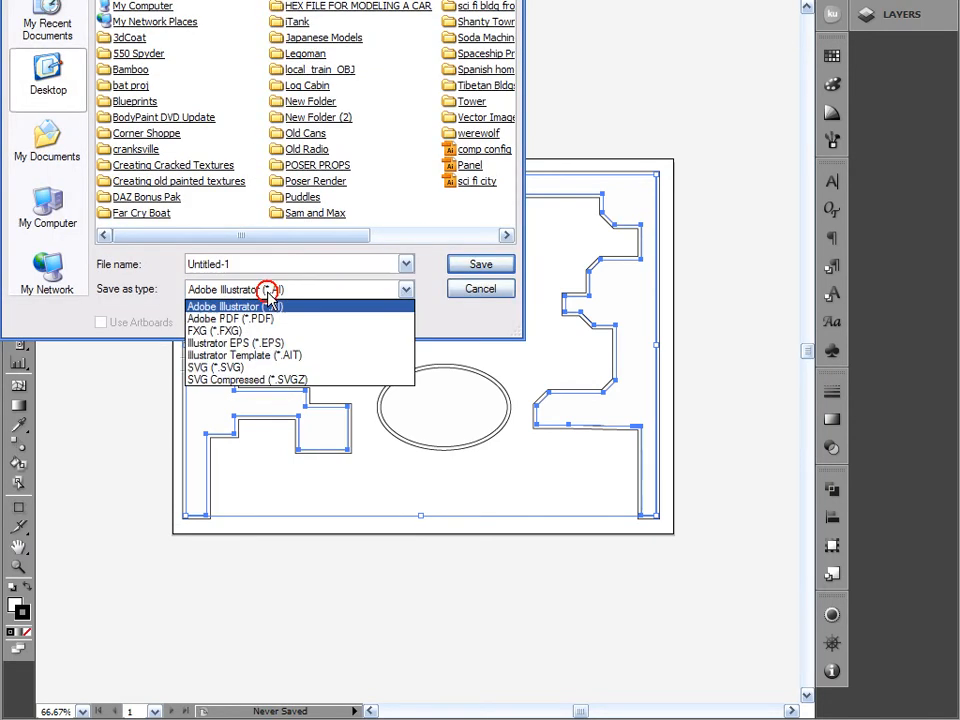
{"action": "left_click", "coordinate": [272, 292]}
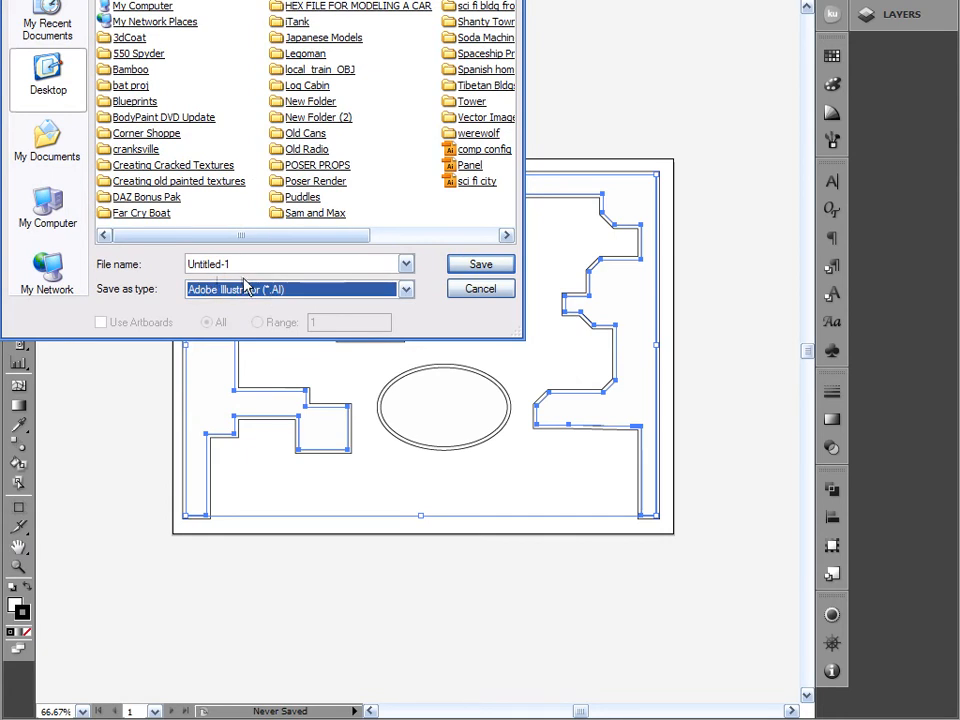
{"action": "left_click", "coordinate": [477, 181]}
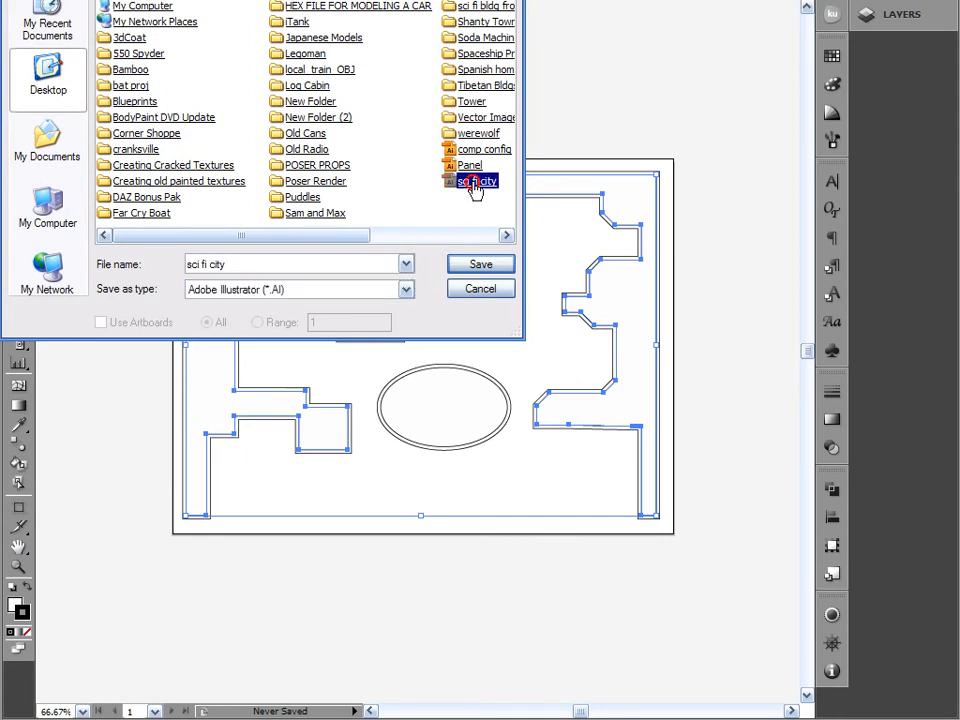
{"action": "left_click", "coordinate": [480, 263]}
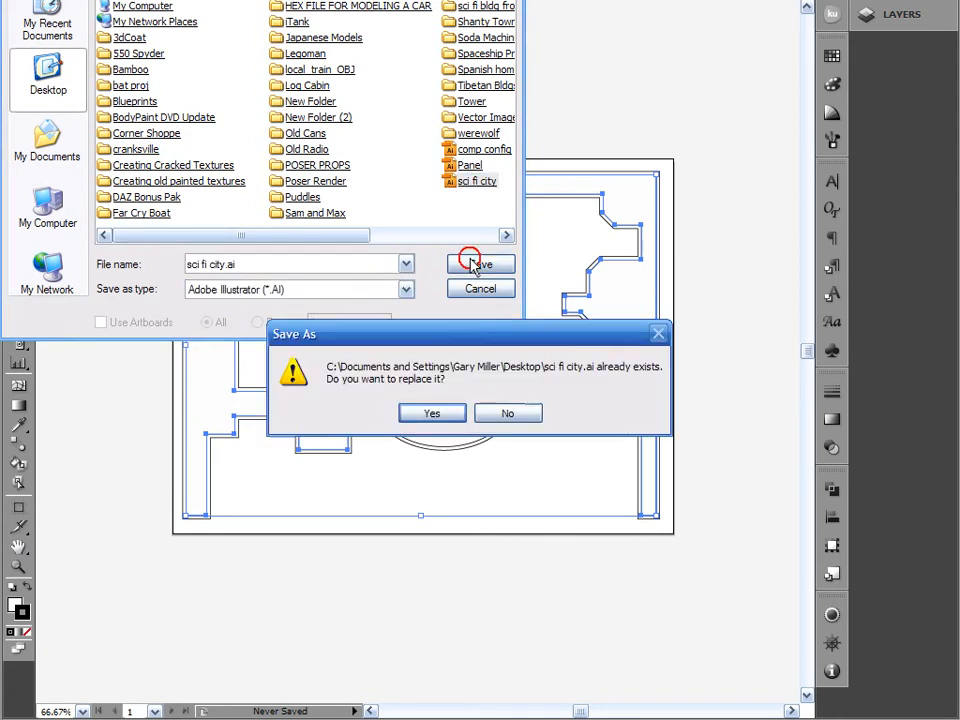
{"action": "left_click", "coordinate": [431, 414]}
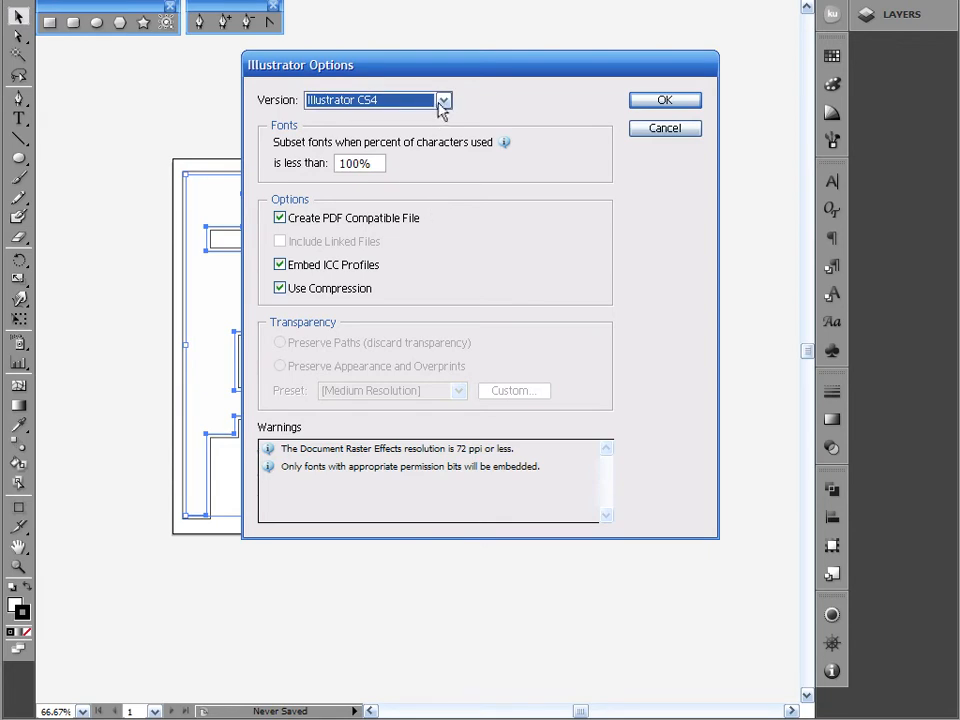
- Set the saved file's version to Illustrator 3 and accept the conversion to the older format
{"action": "left_click", "coordinate": [443, 100]}
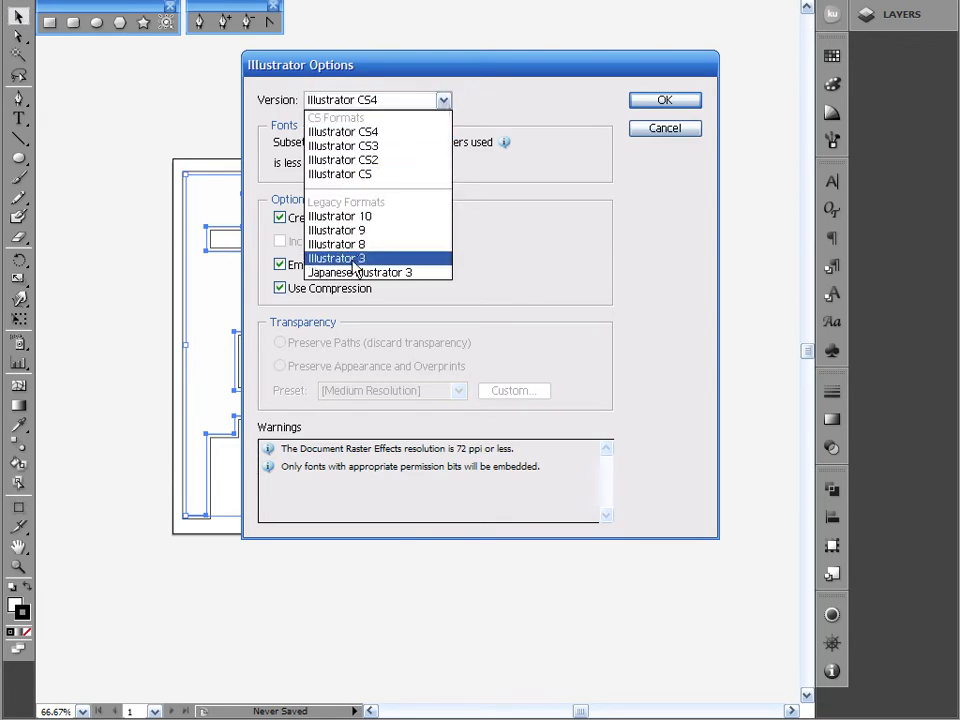
{"action": "left_click", "coordinate": [360, 260]}
{"action": "left_click_drag", "start_coordinate": [412, 66], "coordinate": [437, 78]}
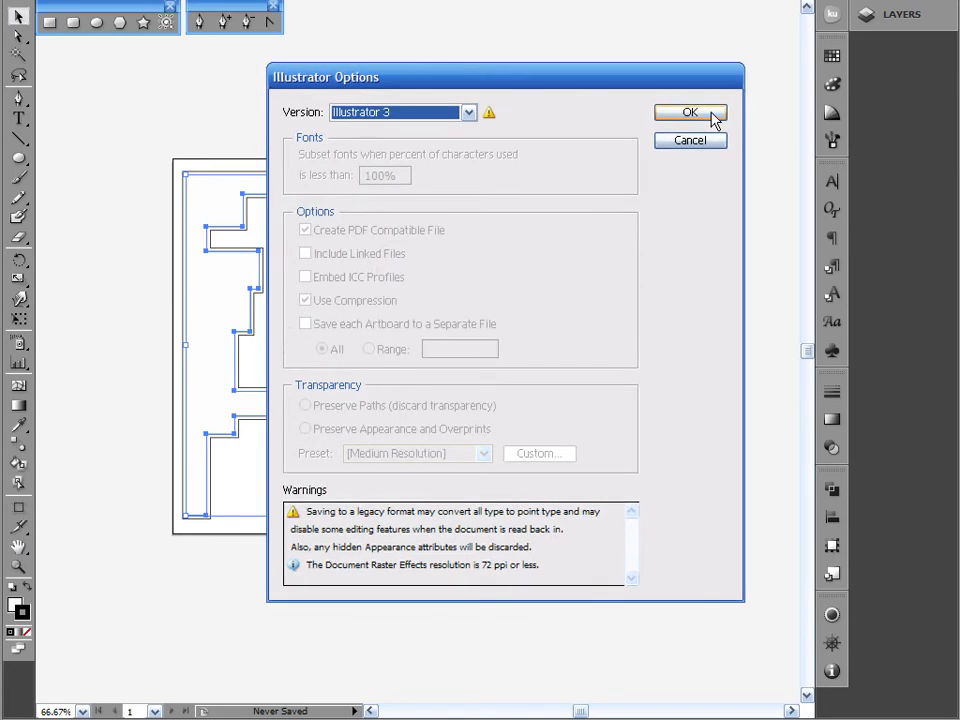
{"action": "left_click", "coordinate": [712, 117]}
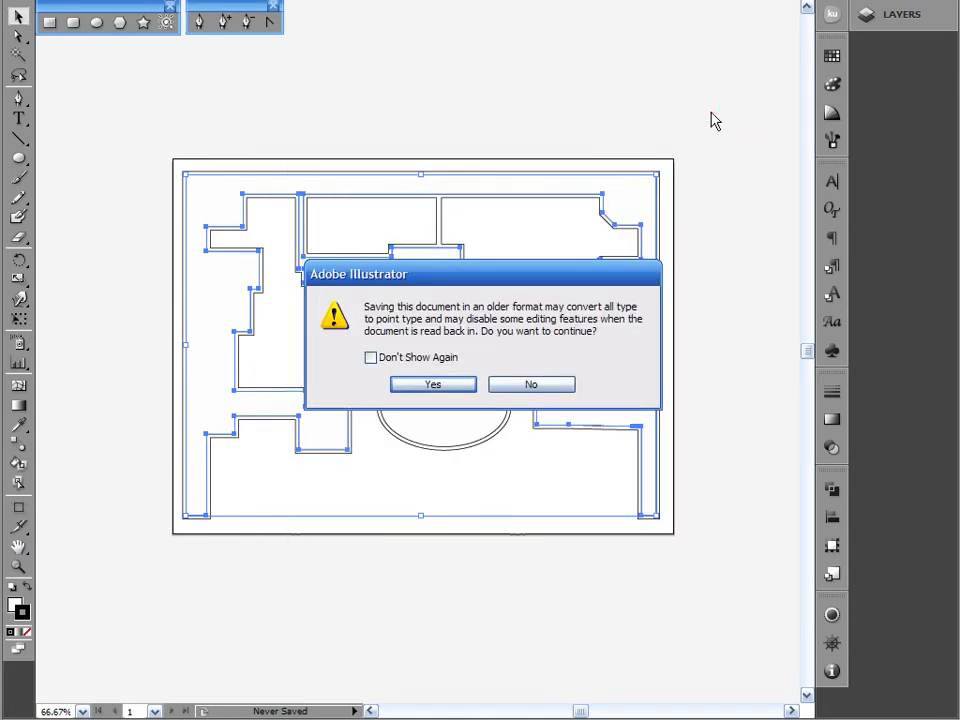
{"action": "left_click", "coordinate": [456, 386]}
- Switch to Hexagon and open sci fi city from the Desktop as an Illustrator 3.0 (*.ai) file with an import scale factor of 1.000
{"action": "left_click", "coordinate": [472, 91]}
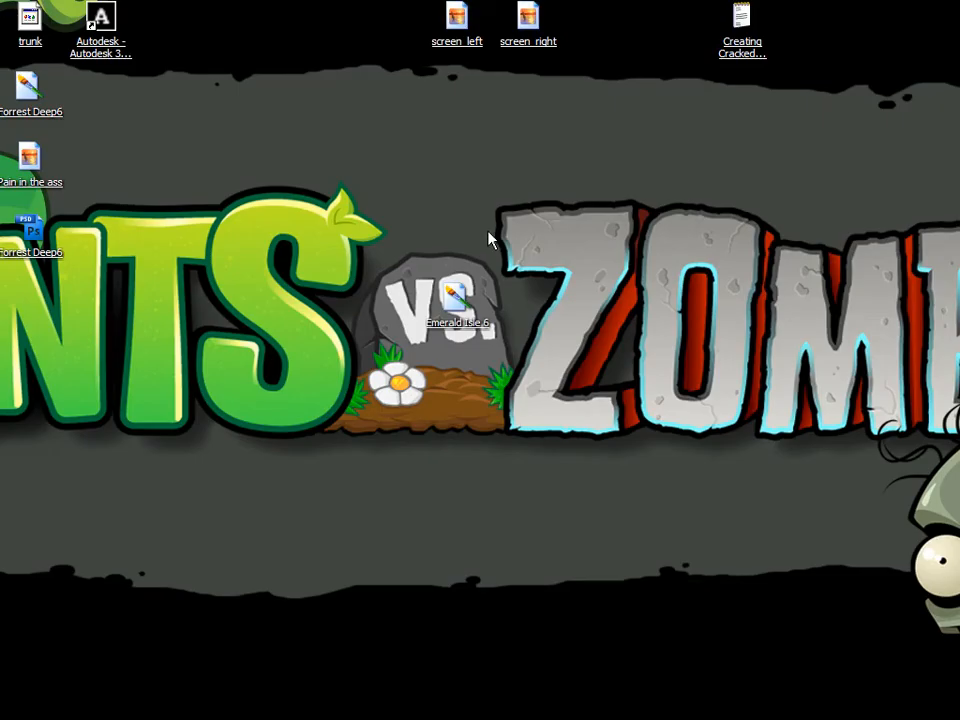
{"action": "left_click_drag", "start_coordinate": [458, 295], "coordinate": [0, 20]}
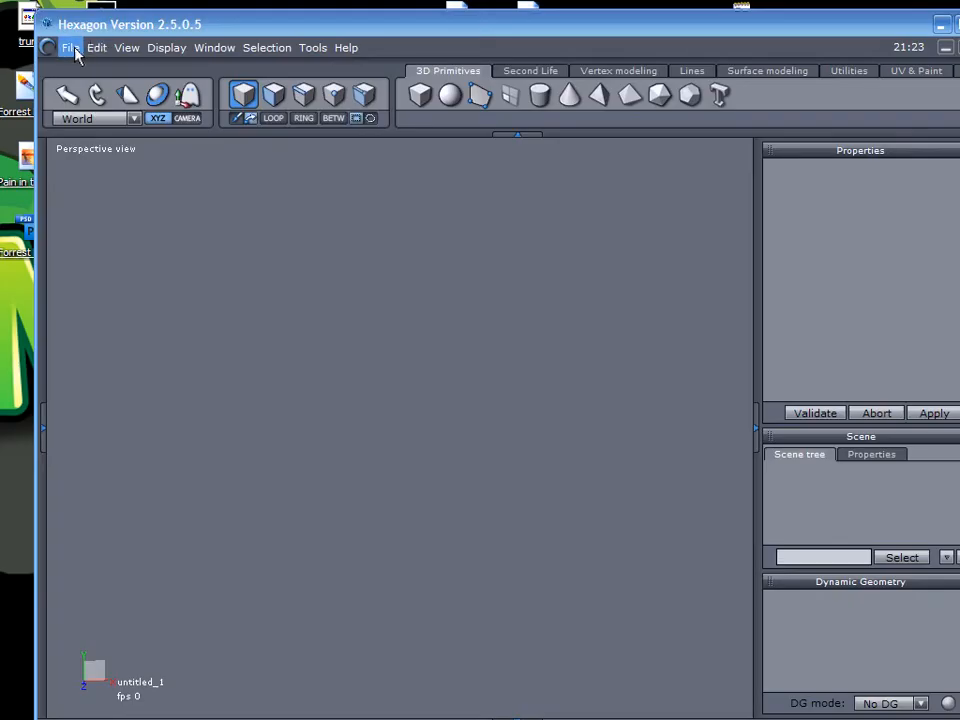
{"action": "left_click", "coordinate": [71, 47]}
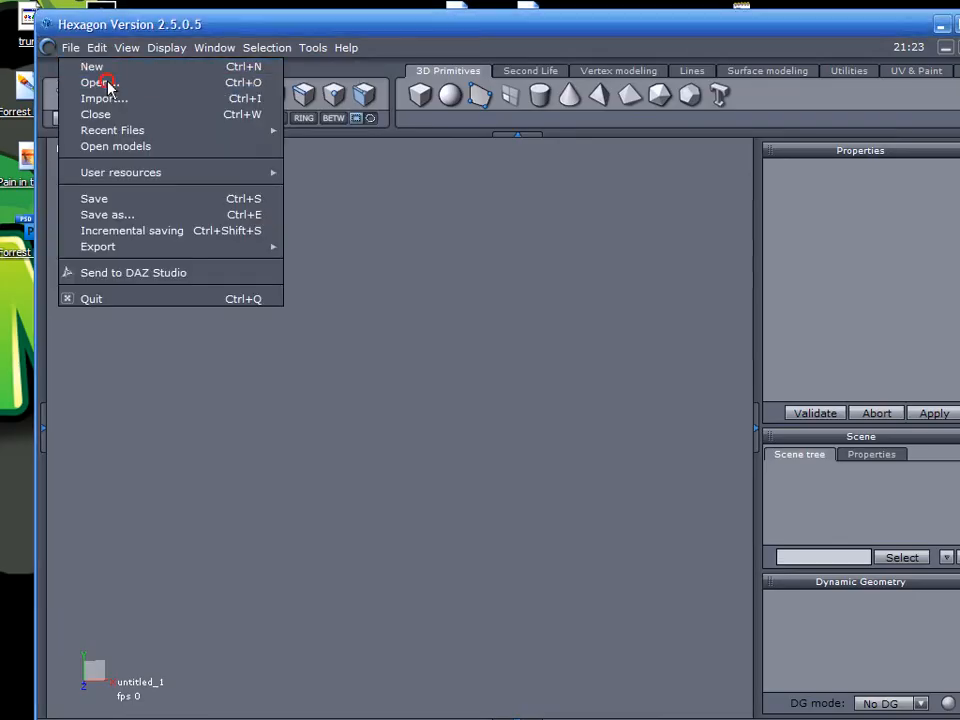
{"action": "left_click", "coordinate": [104, 82]}
{"action": "left_click", "coordinate": [456, 463]}
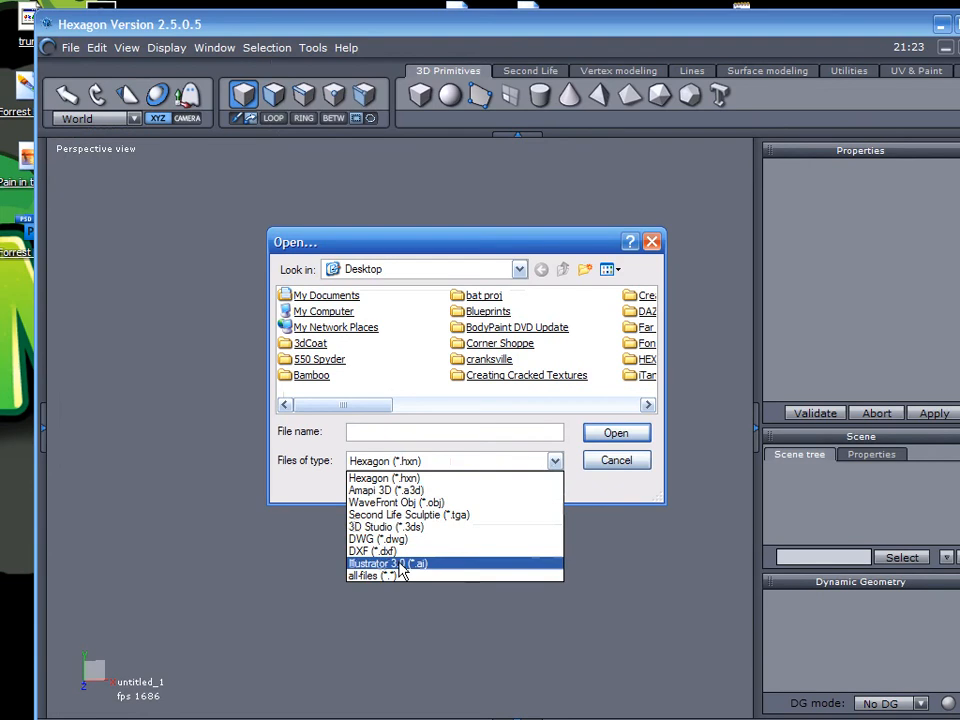
{"action": "left_click", "coordinate": [400, 565]}
{"action": "scroll", "coordinate": [428, 330], "scroll_direction": "down", "scroll_amount": 5}
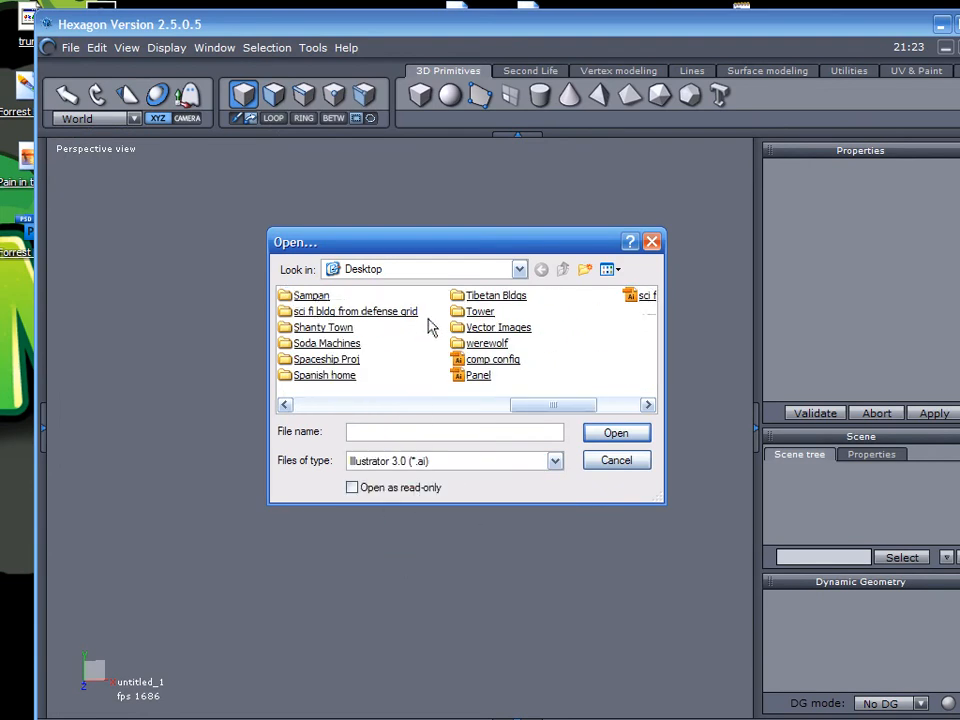
{"action": "scroll", "coordinate": [611, 364], "scroll_direction": "down", "scroll_amount": 2}
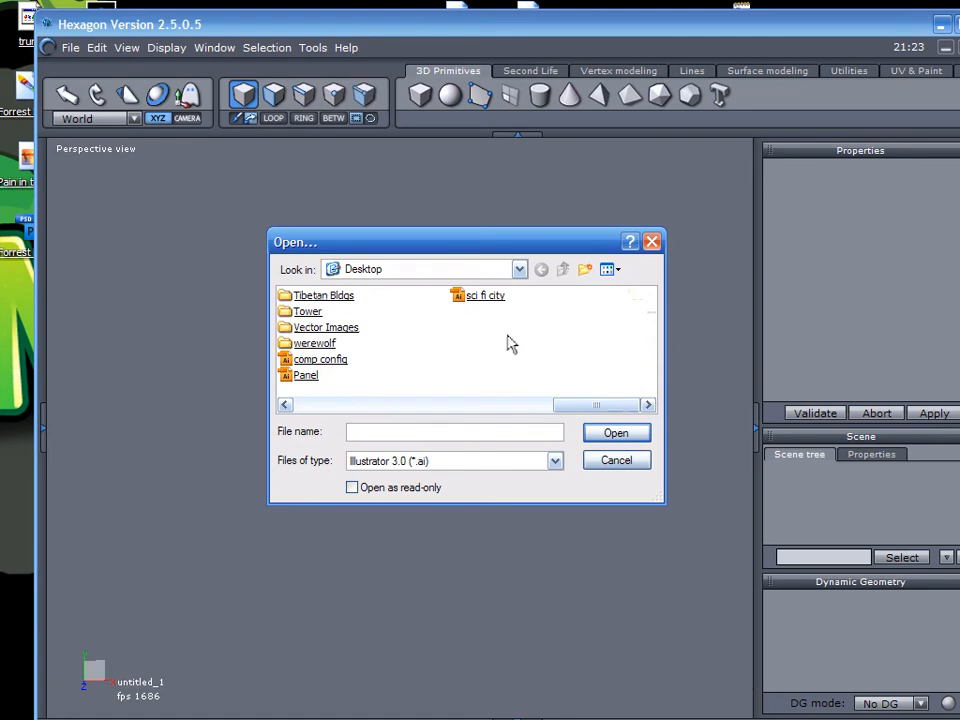
{"action": "double_click", "coordinate": [485, 296]}
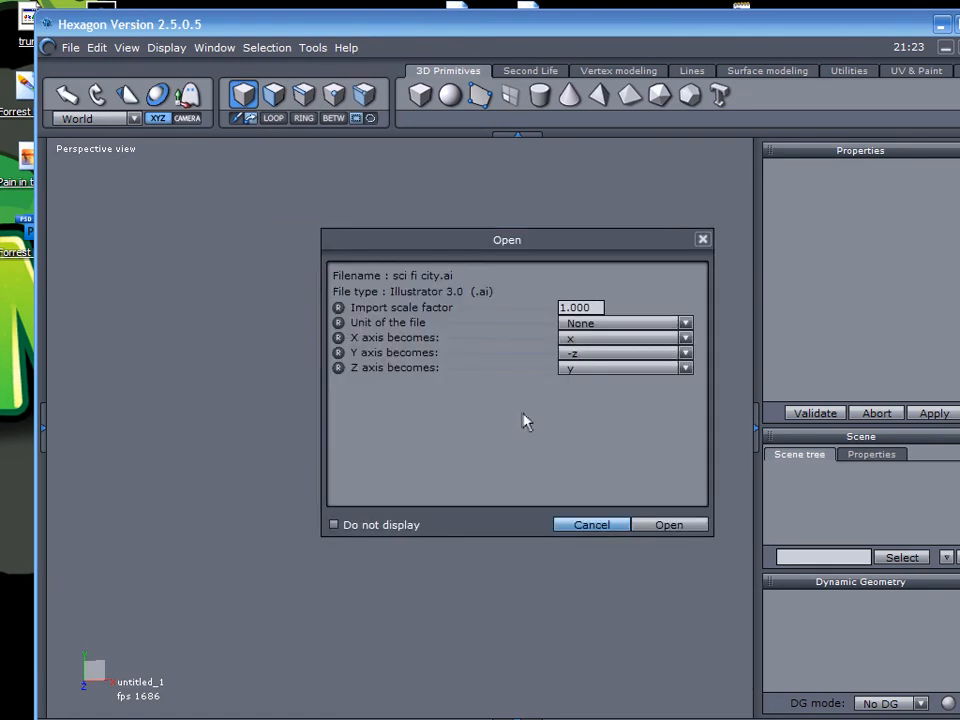
{"action": "left_click", "coordinate": [666, 527]}
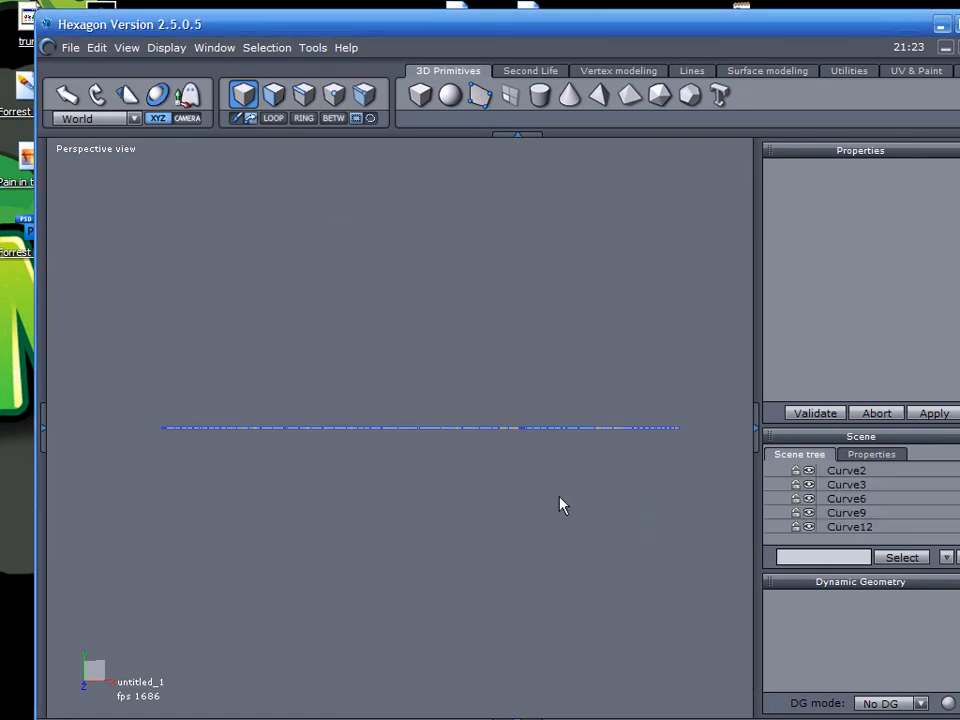
- Collapse the Dynamic Geometry section and select all the imported city curves
{"action": "middle_click_drag", "start_coordinate": [352, 412], "coordinate": [372, 367]}
{"action": "middle_click_drag", "start_coordinate": [379, 414], "coordinate": [686, 503]}
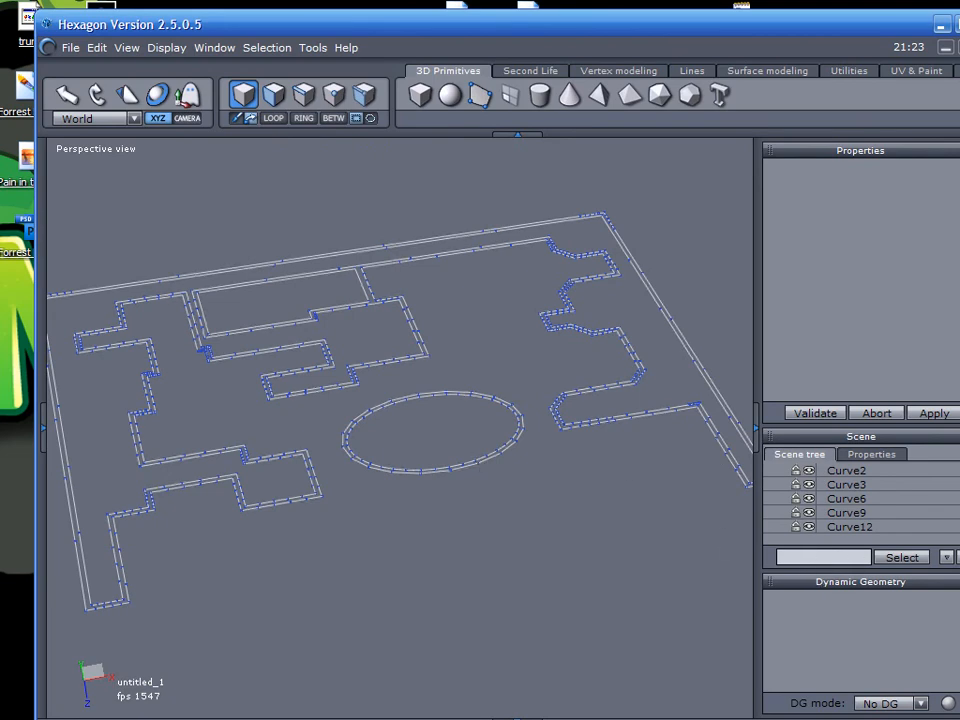
{"action": "left_click", "coordinate": [860, 582]}
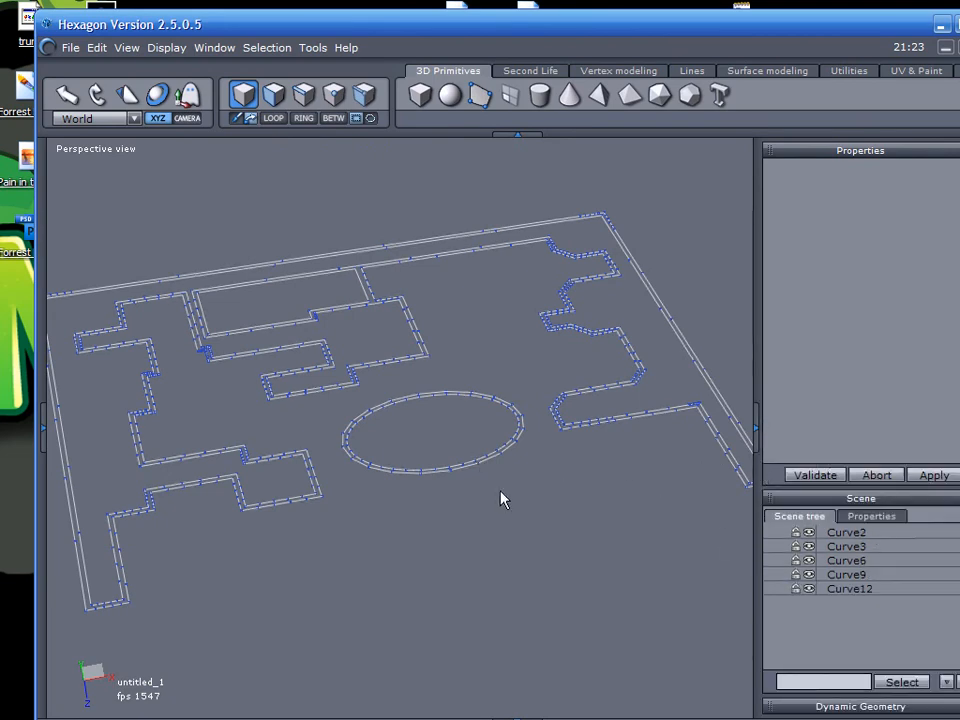
{"action": "scroll", "coordinate": [508, 493], "scroll_direction": "down", "scroll_amount": 4}
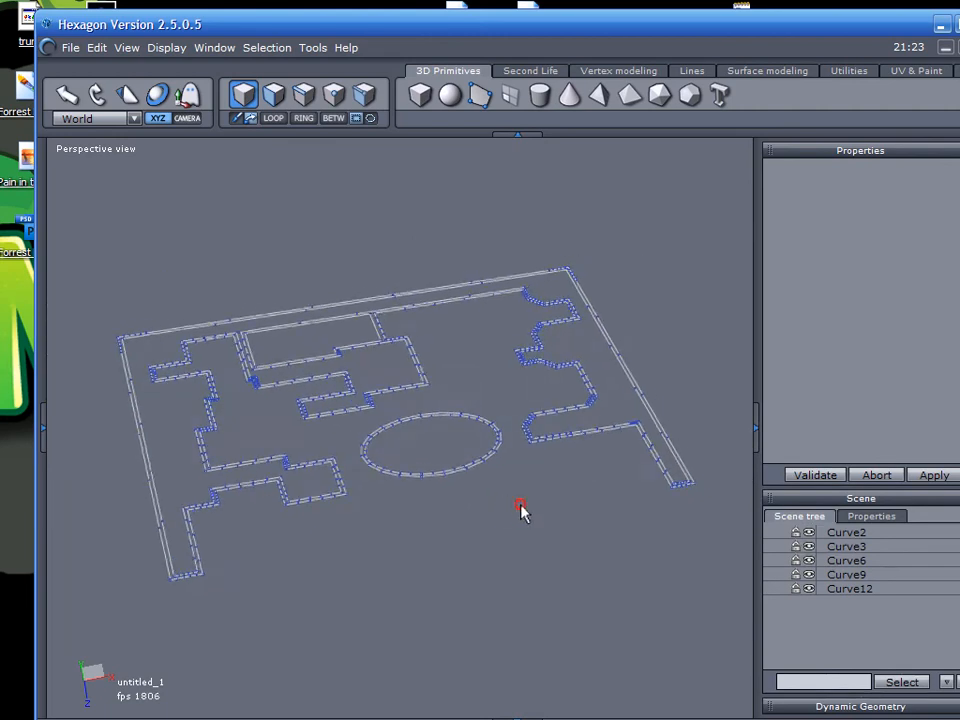
{"action": "right_click_drag", "start_coordinate": [518, 510], "coordinate": [509, 494]}
{"action": "key", "text": "ctrl+a"}
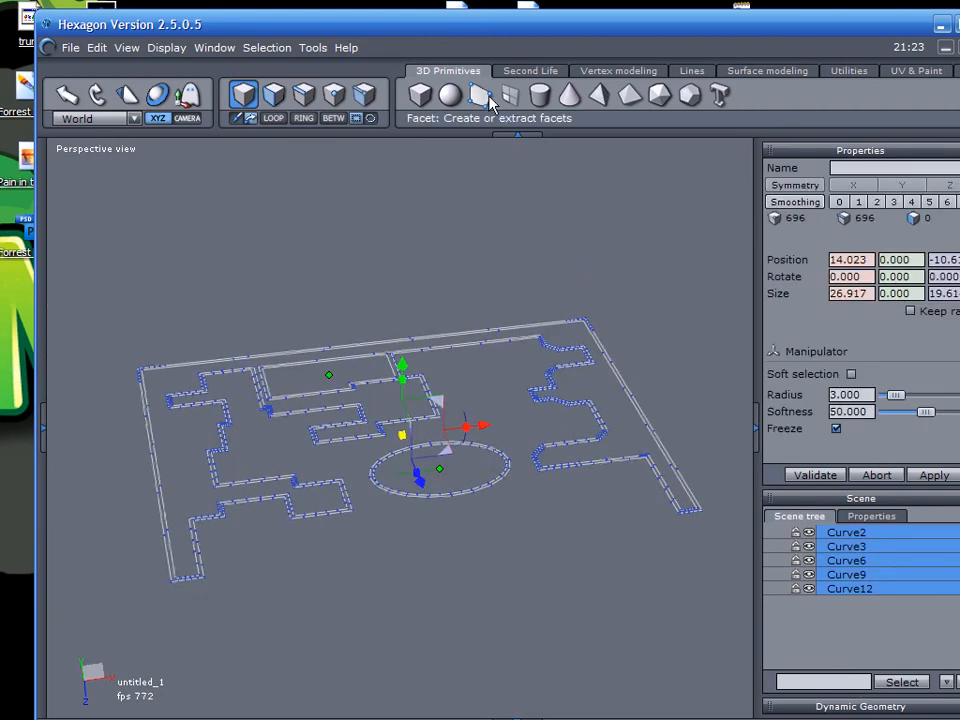
- Extrude all the curves straight up about 2.29 units with Sweep surface and validate the walls
{"action": "left_click", "coordinate": [618, 71]}
{"action": "left_click", "coordinate": [420, 94]}
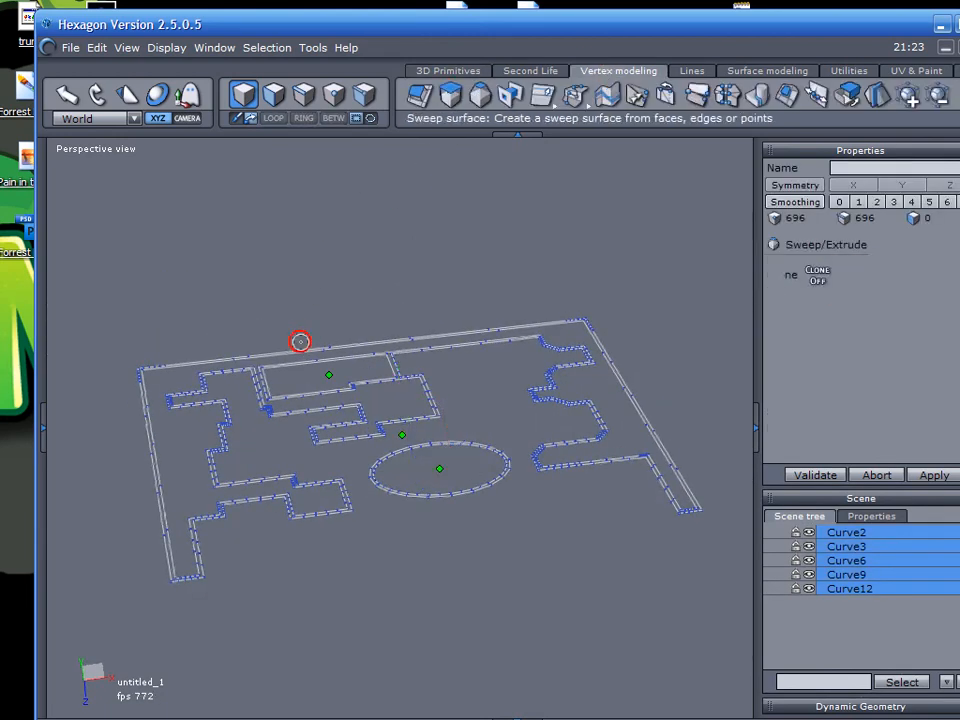
{"action": "left_click", "coordinate": [300, 342]}
{"action": "key", "text": "ctrl"}
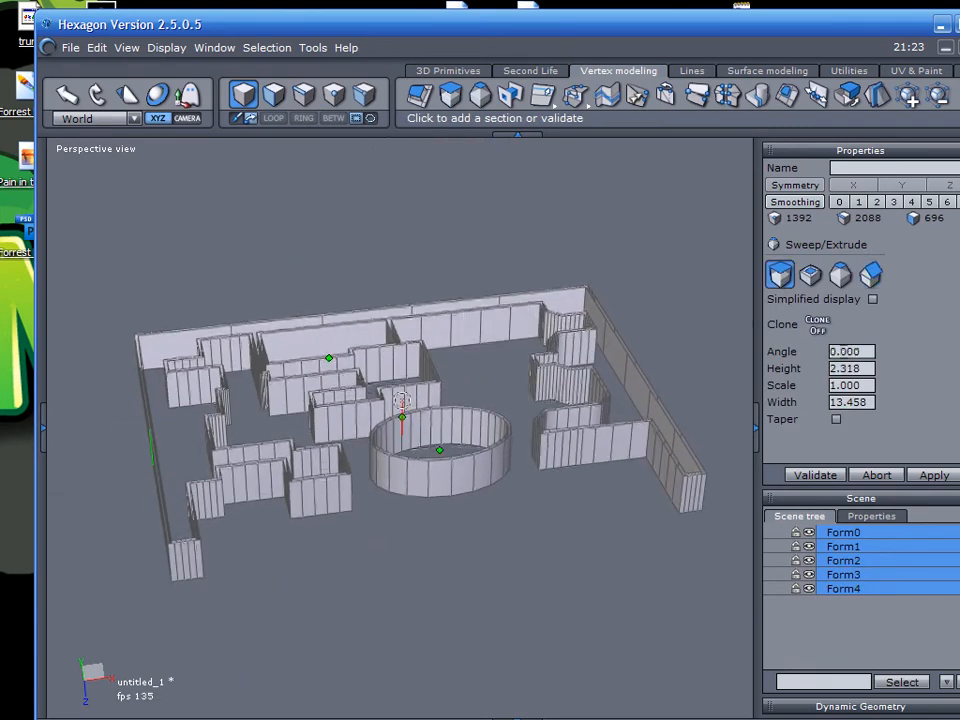
{"action": "middle_click_drag", "start_coordinate": [402, 403], "coordinate": [403, 377]}
{"action": "scroll", "coordinate": [404, 401], "scroll_direction": "up", "scroll_amount": 3}
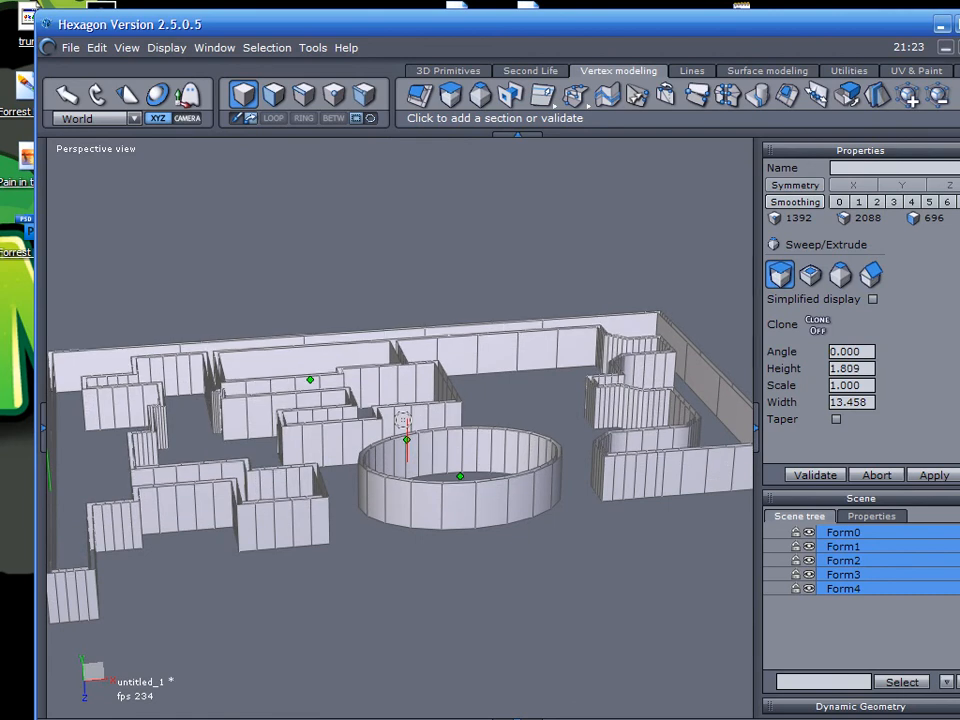
{"action": "left_click", "coordinate": [397, 408]}
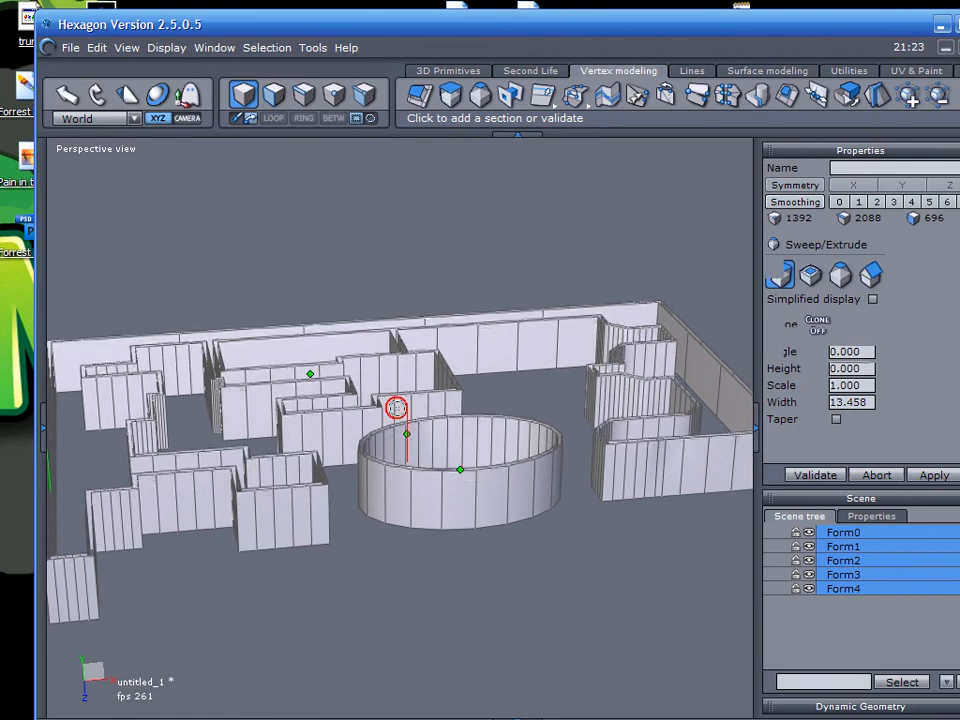
{"action": "left_click", "coordinate": [815, 475]}
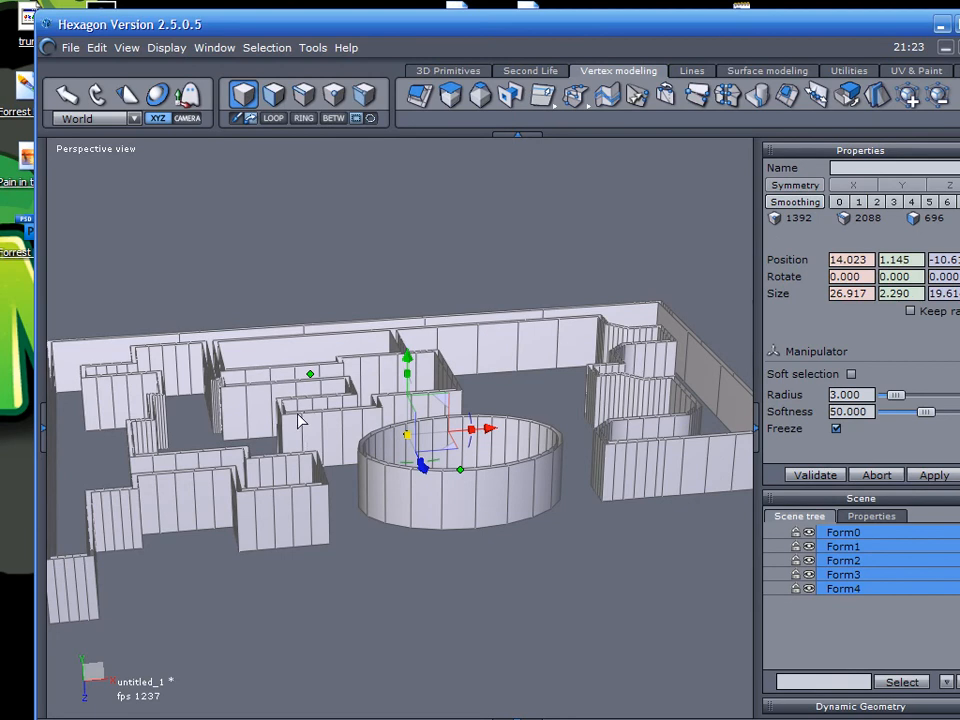
- Select the large outer outline wall, Form0, and rename it "outside"
{"action": "middle_click_drag", "start_coordinate": [319, 424], "coordinate": [412, 385]}
{"action": "middle_click_drag", "start_coordinate": [344, 392], "coordinate": [452, 413]}
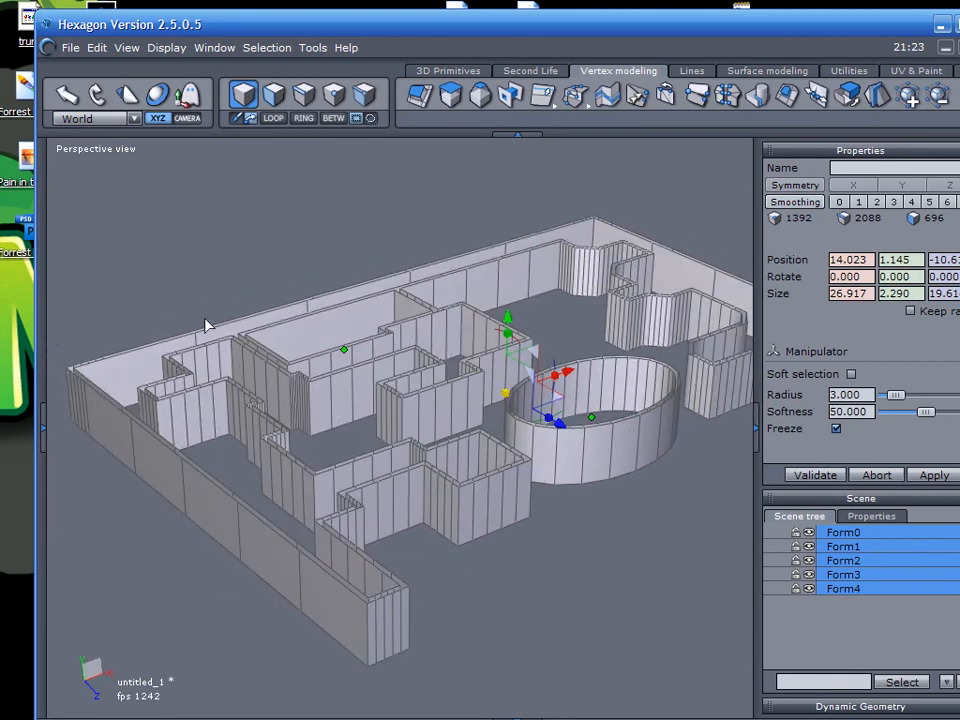
{"action": "mouse_move", "coordinate": [2, 140]}
{"action": "left_mouse_down"}
{"action": "mouse_move", "coordinate": [30, 138]}
{"action": "mouse_move", "coordinate": [54, 157]}
{"action": "mouse_move", "coordinate": [14, 147]}
{"action": "left_mouse_up"}
{"action": "middle_click_drag", "start_coordinate": [345, 490], "coordinate": [315, 535]}
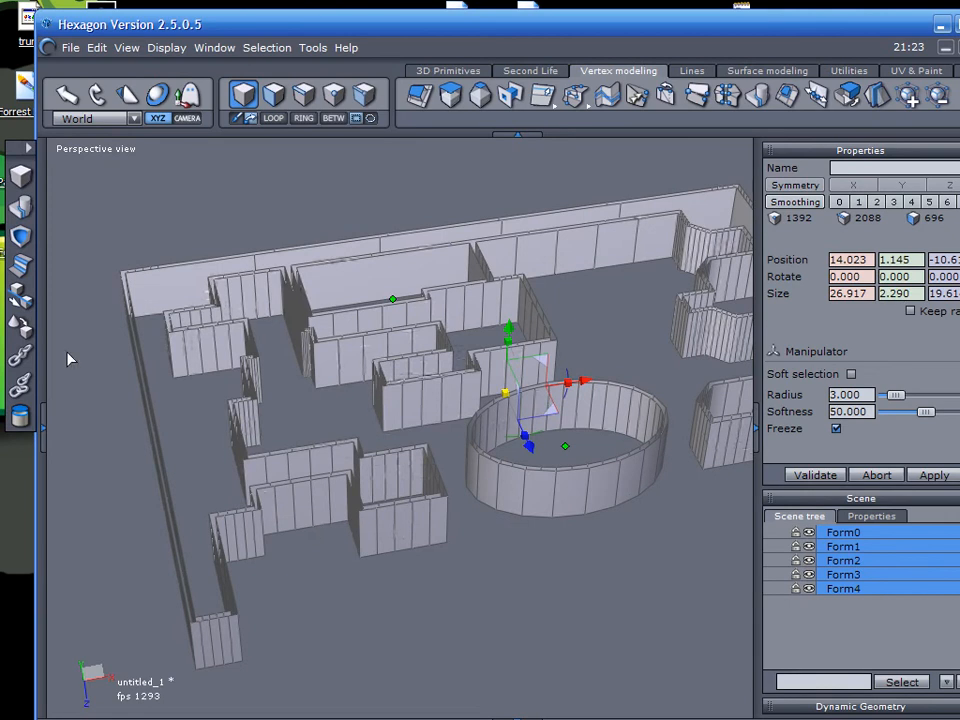
{"action": "middle_click_drag", "start_coordinate": [143, 456], "coordinate": [249, 470]}
{"action": "middle_click_drag", "start_coordinate": [195, 502], "coordinate": [140, 426]}
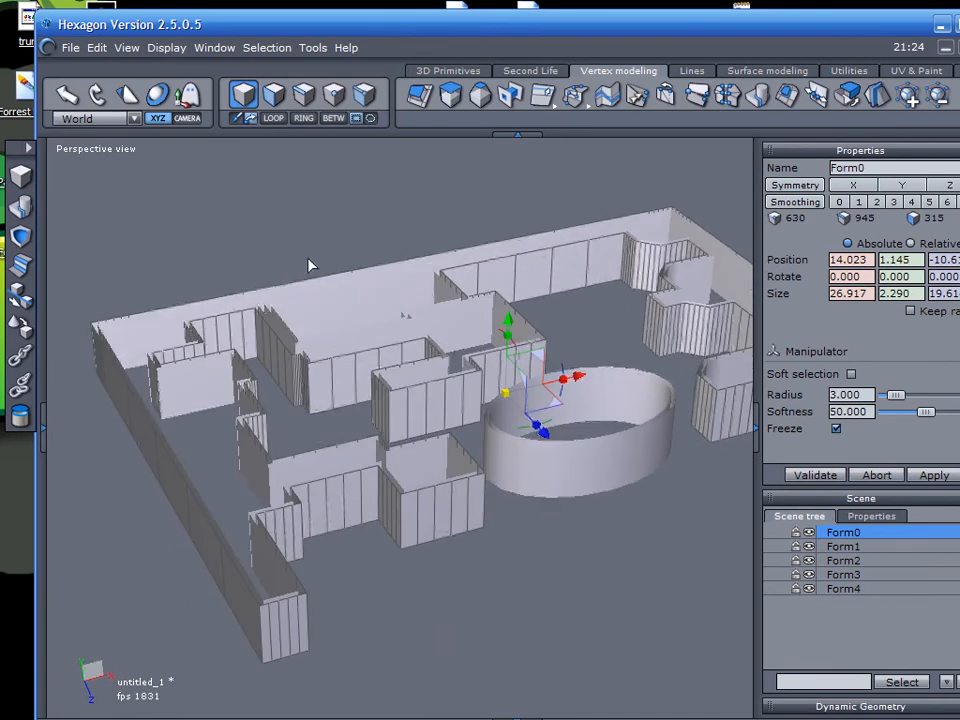
{"action": "mouse_move", "coordinate": [516, 305]}
{"action": "left_mouse_down"}
{"action": "mouse_move", "coordinate": [520, 208]}
{"action": "mouse_move", "coordinate": [512, 318]}
{"action": "mouse_move", "coordinate": [511, 309]}
{"action": "left_mouse_up"}
{"action": "key", "text": "ctrl+z"}
{"action": "left_click_drag", "start_coordinate": [880, 168], "coordinate": [762, 173]}
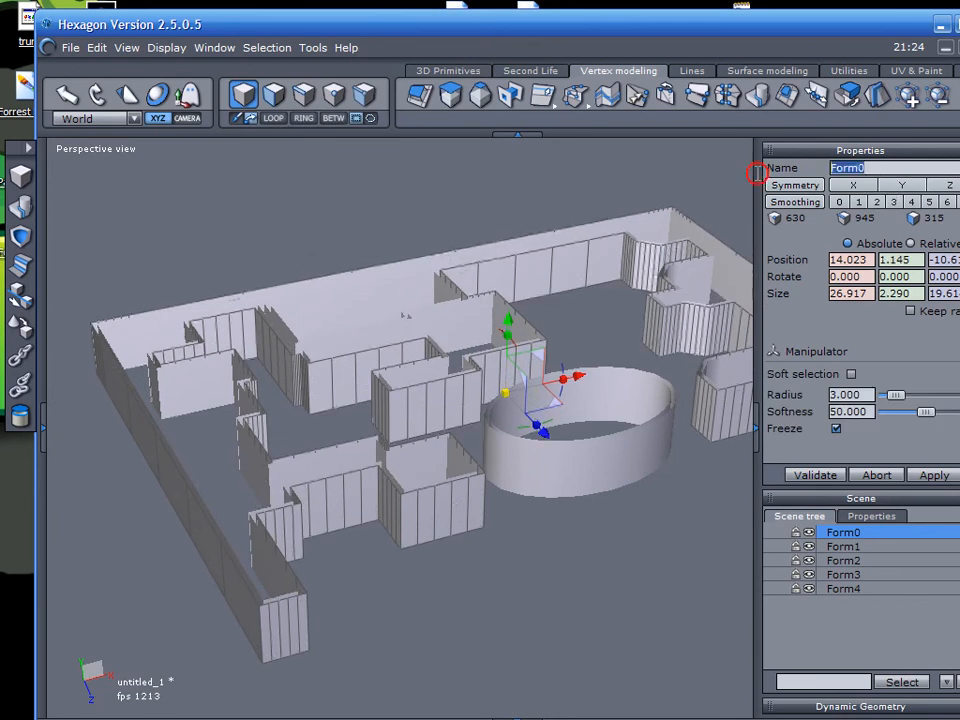
{"action": "type", "text": "outside"}
{"action": "key", "text": "Return"}
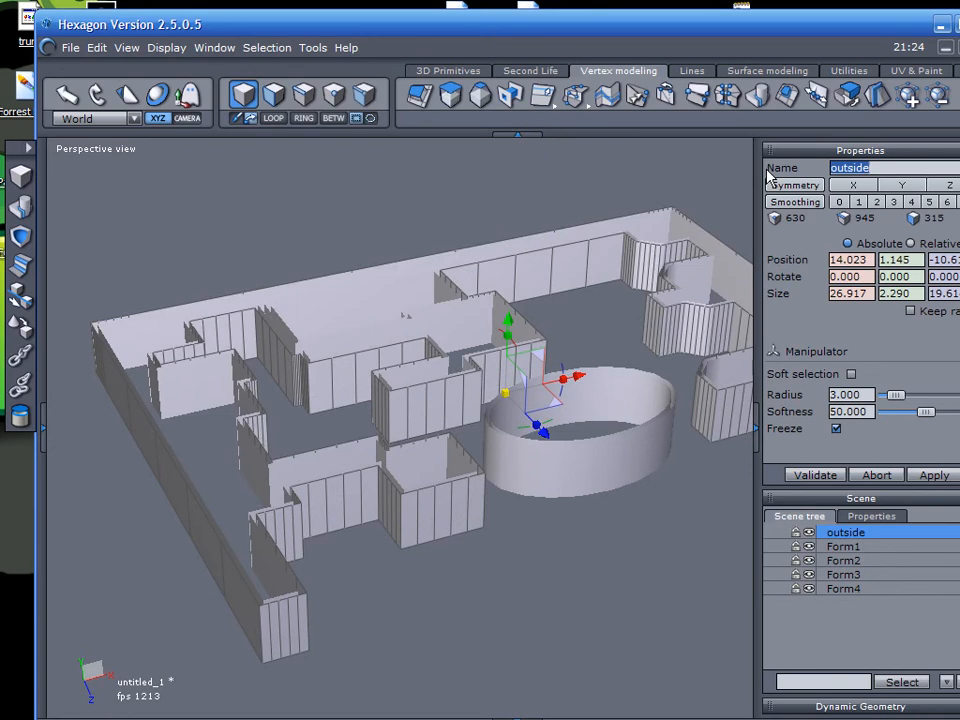
- Select Form1, the small rectangular wall within the layout, while temporarily hiding the "outside" form
{"action": "left_click", "coordinate": [802, 534]}
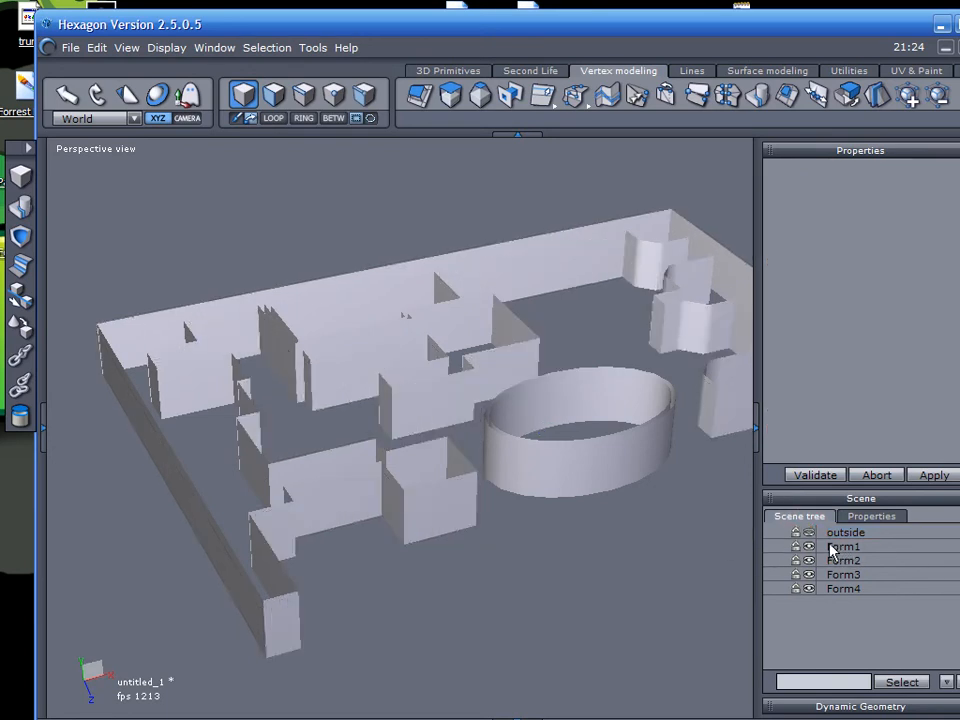
{"action": "left_click", "coordinate": [806, 546]}
{"action": "left_click_drag", "start_coordinate": [412, 459], "coordinate": [330, 440], "text": "alt"}
{"action": "scroll", "coordinate": [333, 318], "scroll_direction": "up", "scroll_amount": 3}
{"action": "mouse_move", "coordinate": [335, 318]}
{"action": "left_mouse_down", "text": "alt"}
{"action": "mouse_move", "coordinate": [257, 433]}
{"action": "mouse_move", "coordinate": [347, 412]}
{"action": "left_mouse_up", "text": "alt"}
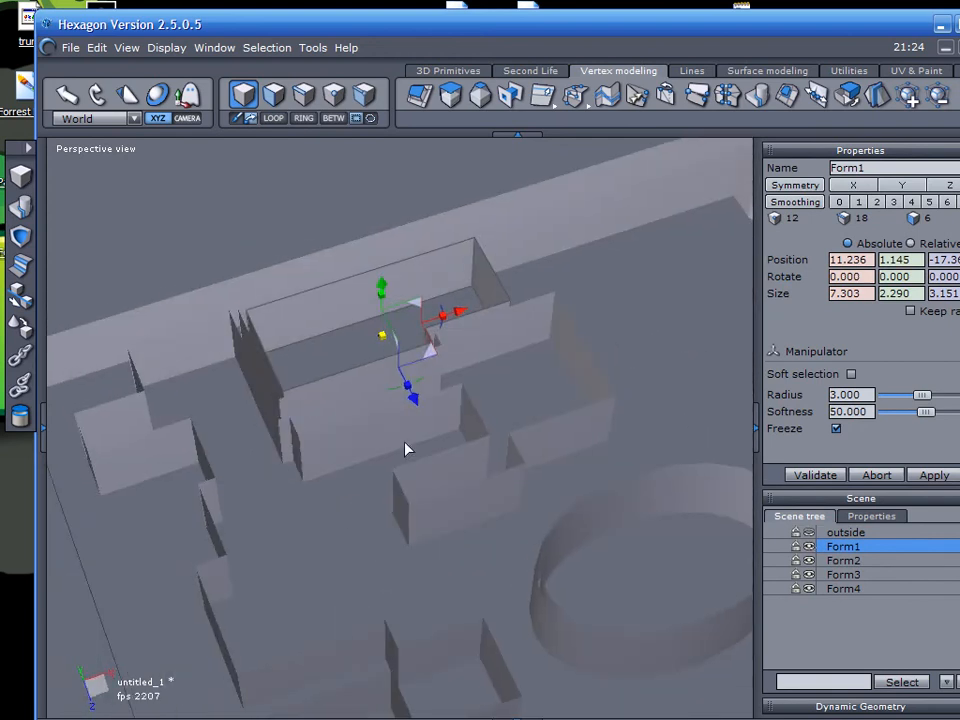
{"action": "left_click", "coordinate": [809, 533]}
{"action": "left_click_drag", "start_coordinate": [446, 450], "coordinate": [476, 386], "text": "alt"}
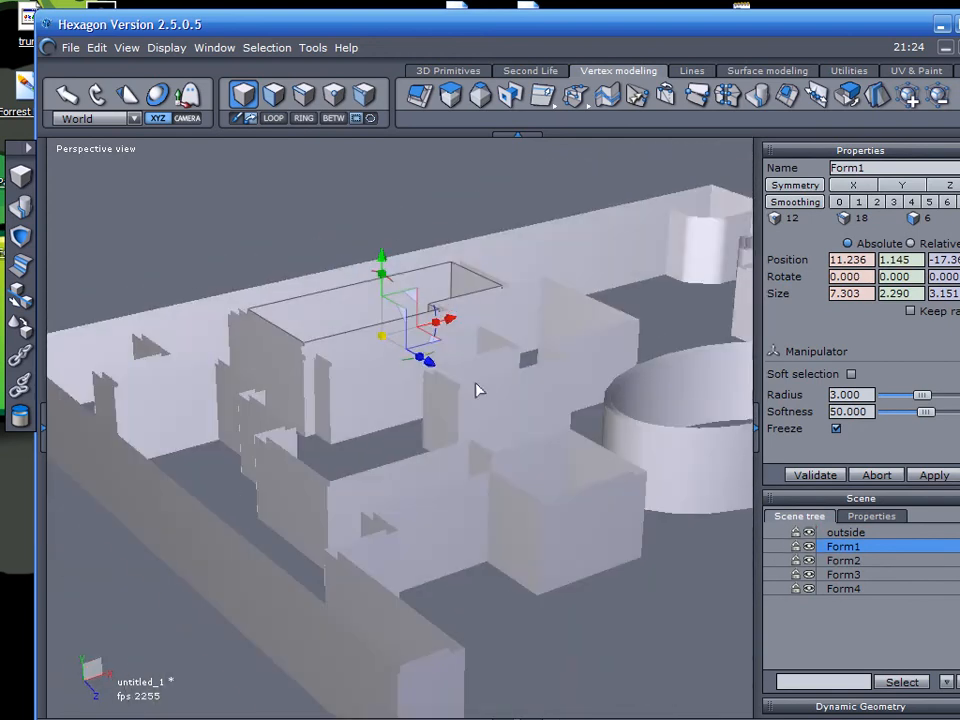
- Stretch Form1, the small rectangular wall, upward to a height of about 6.31 with its position and footprint unchanged
{"action": "key", "text": "ctrl+a"}
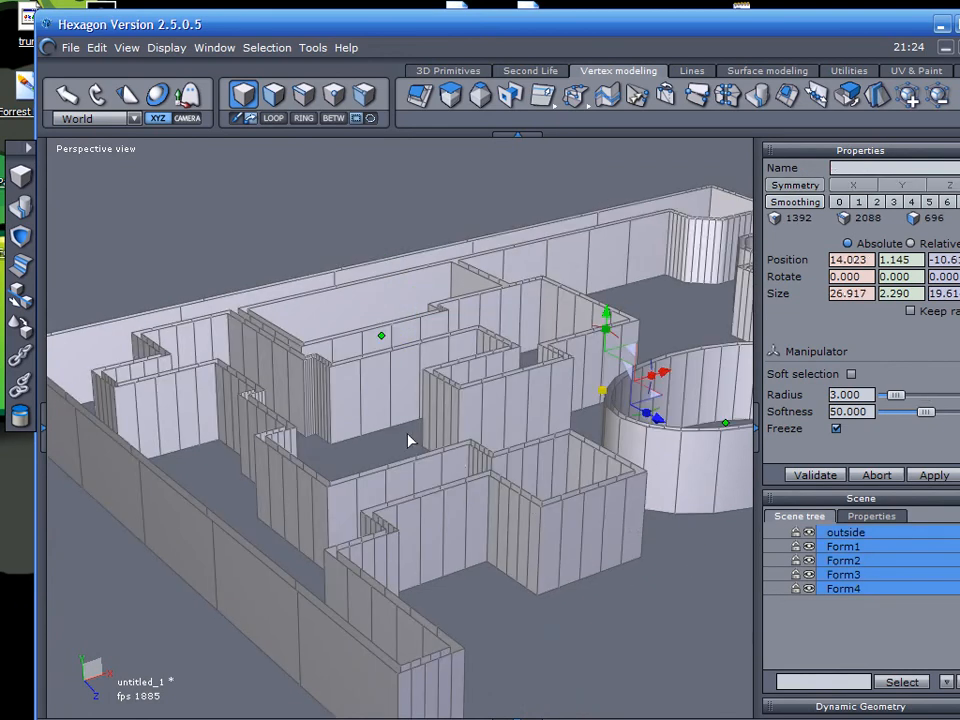
{"action": "left_click_drag", "start_coordinate": [420, 440], "coordinate": [357, 562], "text": "alt"}
{"action": "right_click_drag", "start_coordinate": [363, 206], "coordinate": [431, 384], "text": "alt"}
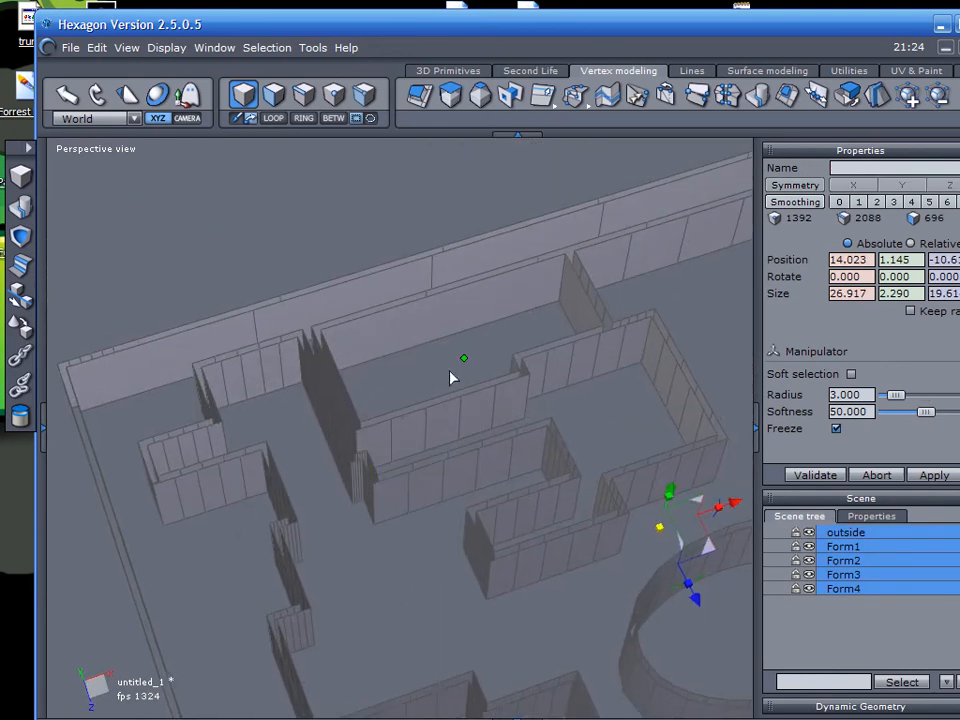
{"action": "scroll", "coordinate": [450, 374], "scroll_direction": "up", "scroll_amount": 1}
{"action": "left_click_drag", "start_coordinate": [456, 371], "coordinate": [384, 321], "text": "alt"}
{"action": "left_click", "coordinate": [537, 342]}
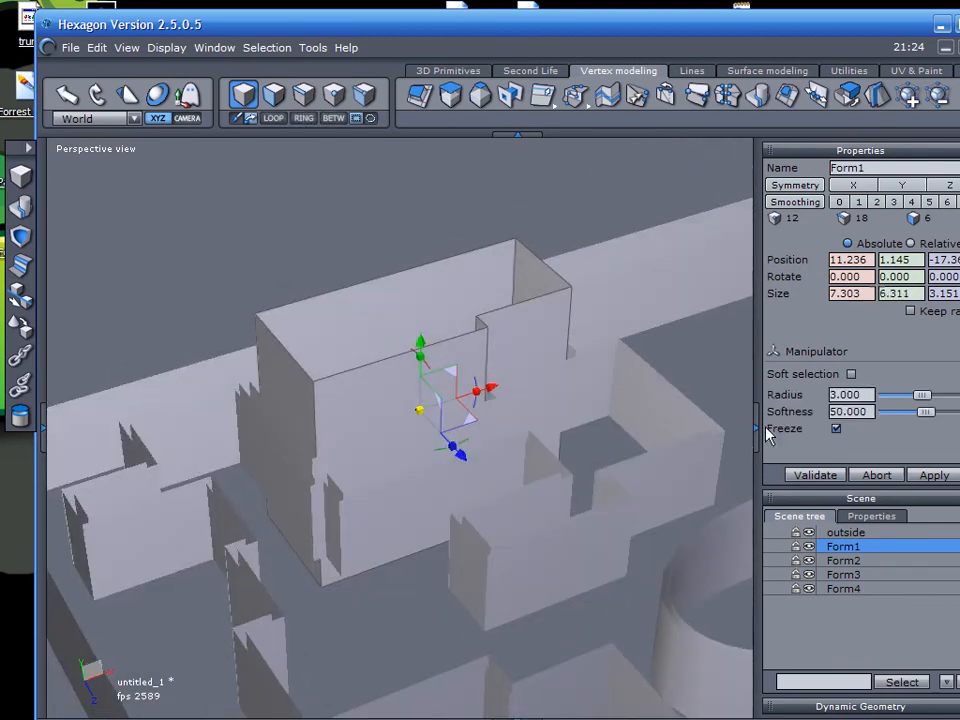
{"action": "left_click_drag", "start_coordinate": [488, 459], "coordinate": [465, 334], "text": "alt"}
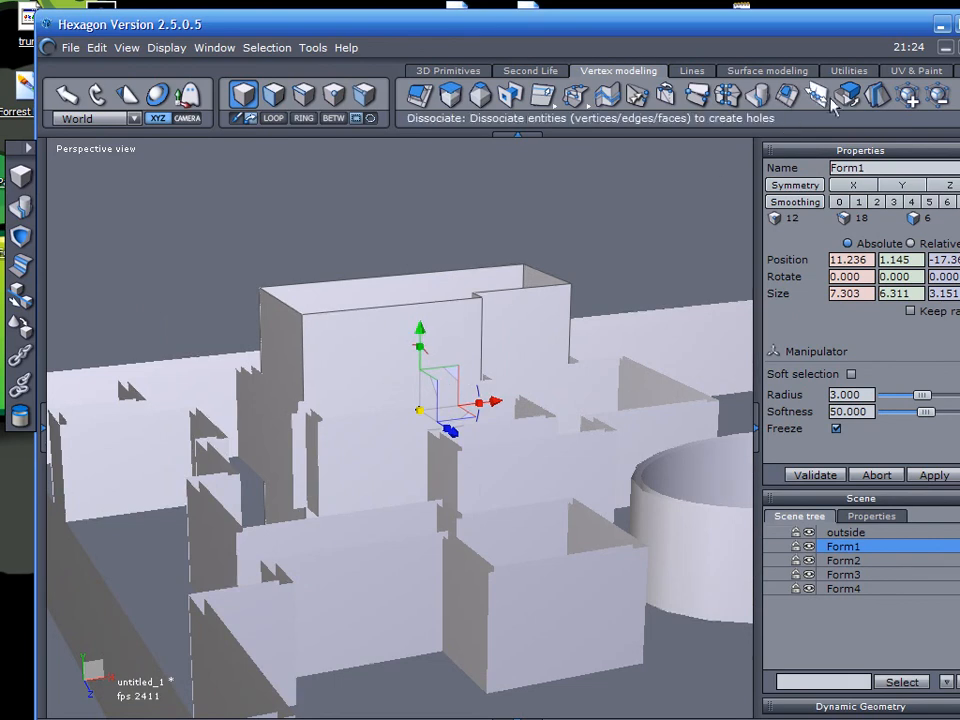
- Close all open holes of Form1 with the Close tool, validate, and hide Form1
{"action": "left_click", "coordinate": [592, 86]}
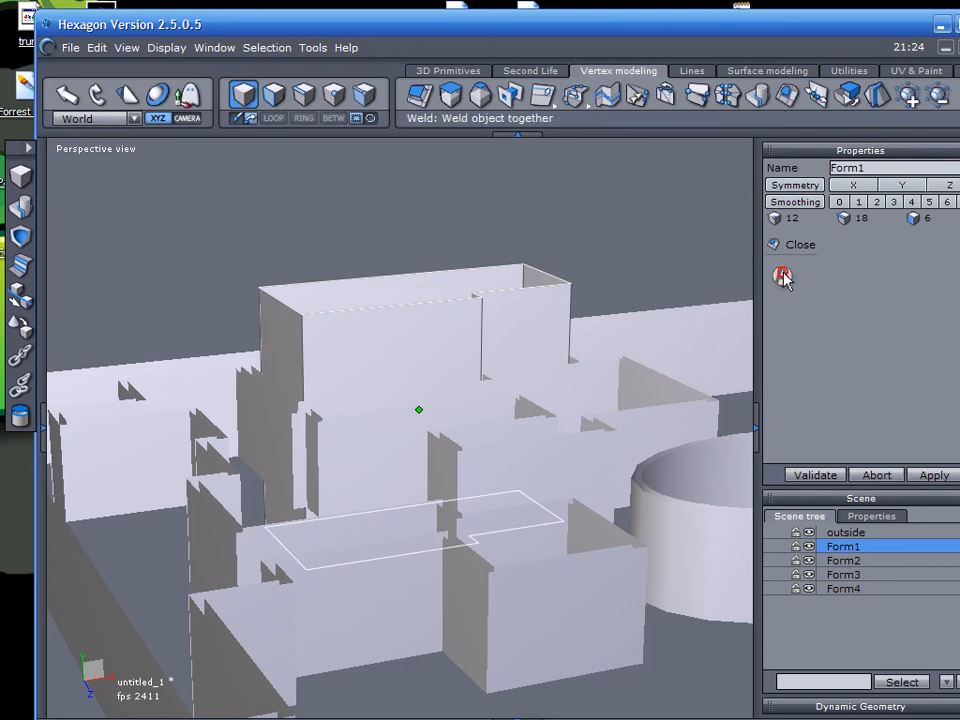
{"action": "left_click", "coordinate": [815, 475]}
{"action": "left_click", "coordinate": [809, 547]}
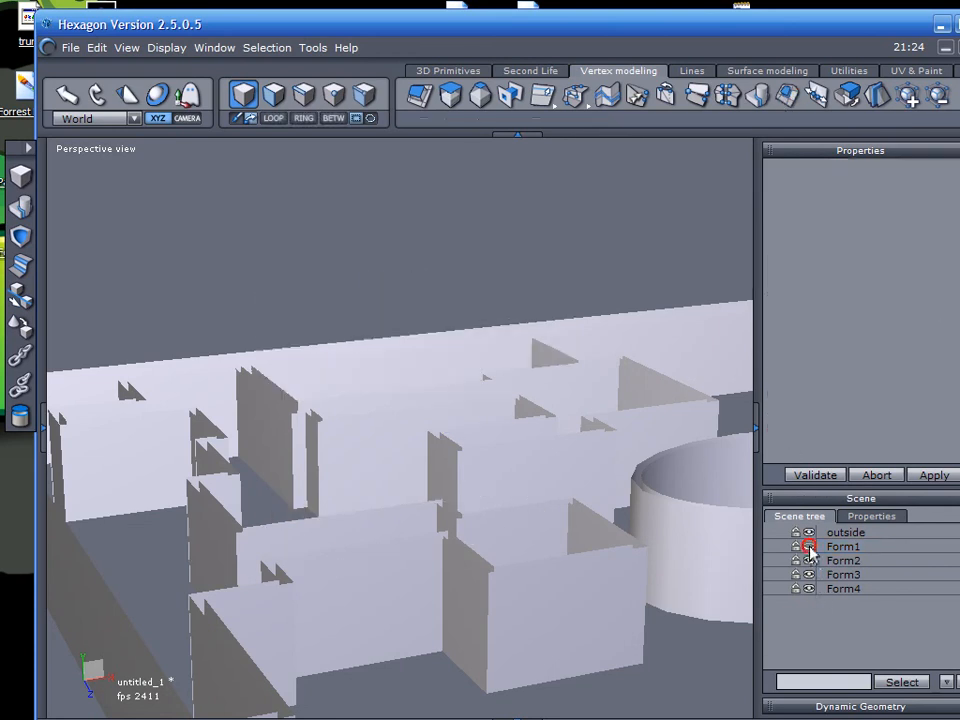
- Rename Form4, the inner oval wall, as "i" and hide it
{"action": "scroll", "coordinate": [434, 500], "scroll_direction": "down", "scroll_amount": 2}
{"action": "left_click_drag", "start_coordinate": [379, 497], "coordinate": [443, 525], "text": "alt"}
{"action": "right_click_drag", "start_coordinate": [443, 525], "coordinate": [438, 508], "text": "alt"}
{"action": "key", "text": "ctrl+a"}
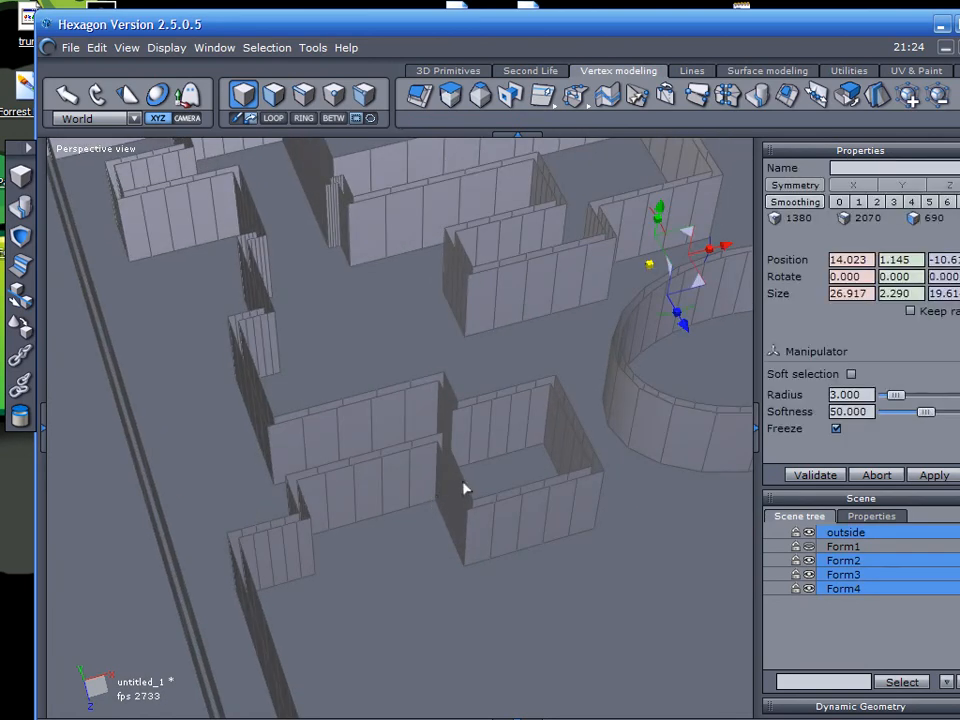
{"action": "mouse_move", "coordinate": [336, 449]}
{"action": "left_mouse_down", "text": "alt"}
{"action": "mouse_move", "coordinate": [416, 516]}
{"action": "mouse_move", "coordinate": [456, 501]}
{"action": "mouse_move", "coordinate": [379, 525]}
{"action": "mouse_move", "coordinate": [342, 432]}
{"action": "mouse_move", "coordinate": [189, 519]}
{"action": "mouse_move", "coordinate": [399, 519]}
{"action": "mouse_move", "coordinate": [337, 470]}
{"action": "left_mouse_up", "text": "alt"}
{"action": "left_click", "coordinate": [514, 443]}
{"action": "left_click_drag", "start_coordinate": [382, 512], "coordinate": [351, 357], "text": "alt"}
{"action": "left_click_drag", "start_coordinate": [414, 489], "coordinate": [461, 544], "text": "alt"}
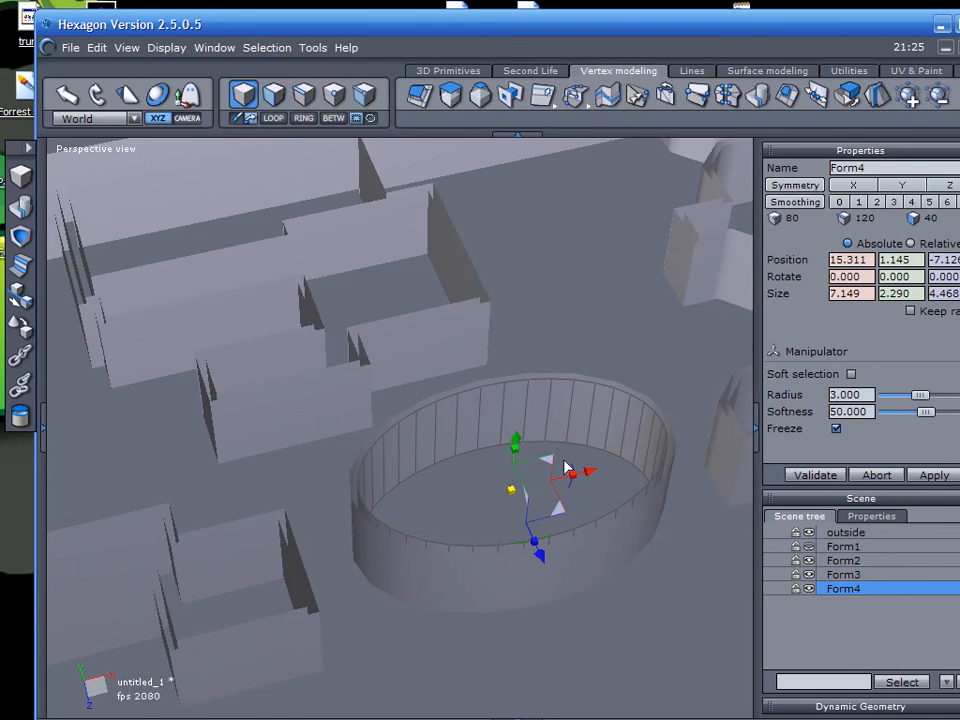
{"action": "left_click", "coordinate": [707, 178]}
{"action": "type", "text": "i"}
{"action": "left_click", "coordinate": [809, 590]}
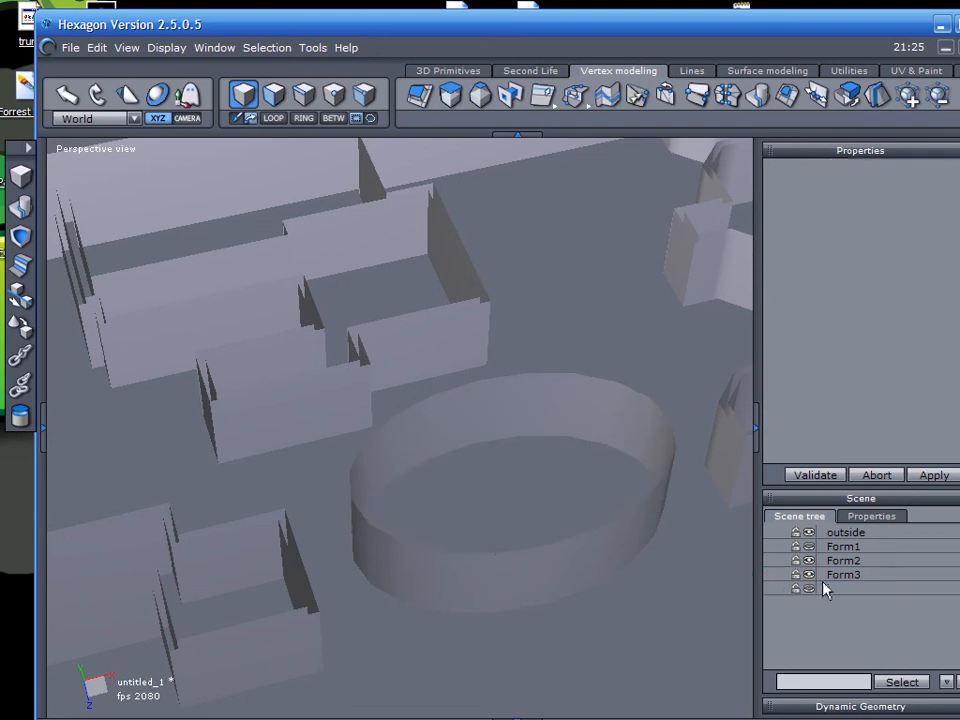
- Select Form2, the inner of the two outlines that follow the city layout
{"action": "middle_click_drag", "start_coordinate": [621, 450], "coordinate": [316, 543]}
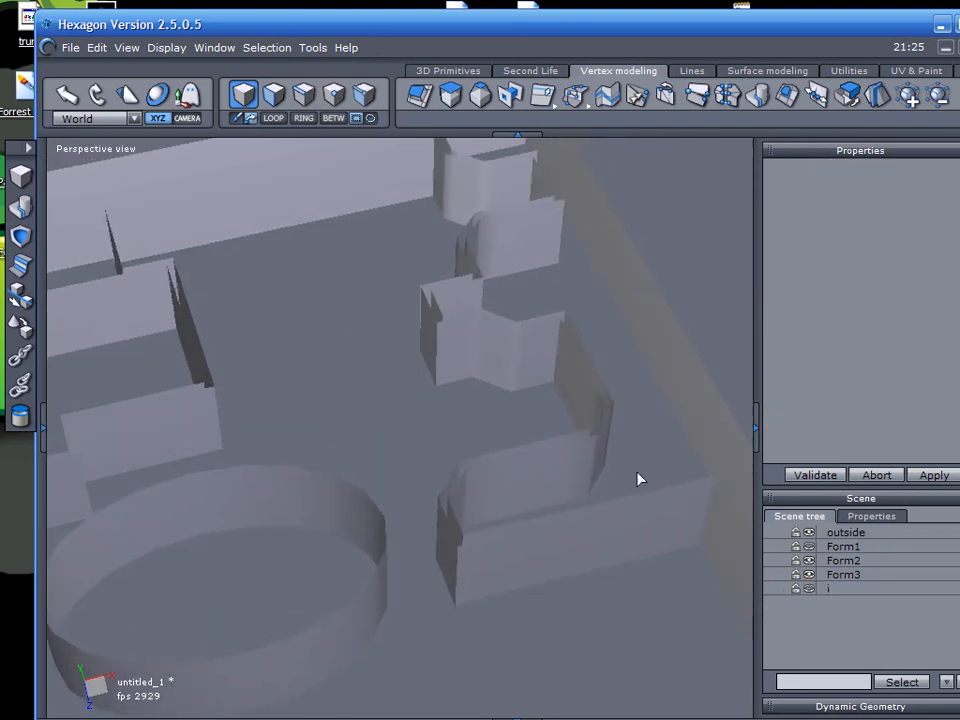
{"action": "key", "text": "ctrl+a"}
{"action": "mouse_move", "coordinate": [420, 434]}
{"action": "middle_mouse_down"}
{"action": "mouse_move", "coordinate": [397, 475]}
{"action": "mouse_move", "coordinate": [405, 519]}
{"action": "mouse_move", "coordinate": [378, 547]}
{"action": "middle_mouse_up"}
{"action": "left_click", "coordinate": [503, 262]}
{"action": "scroll", "coordinate": [429, 461], "scroll_direction": "down", "scroll_amount": 8}
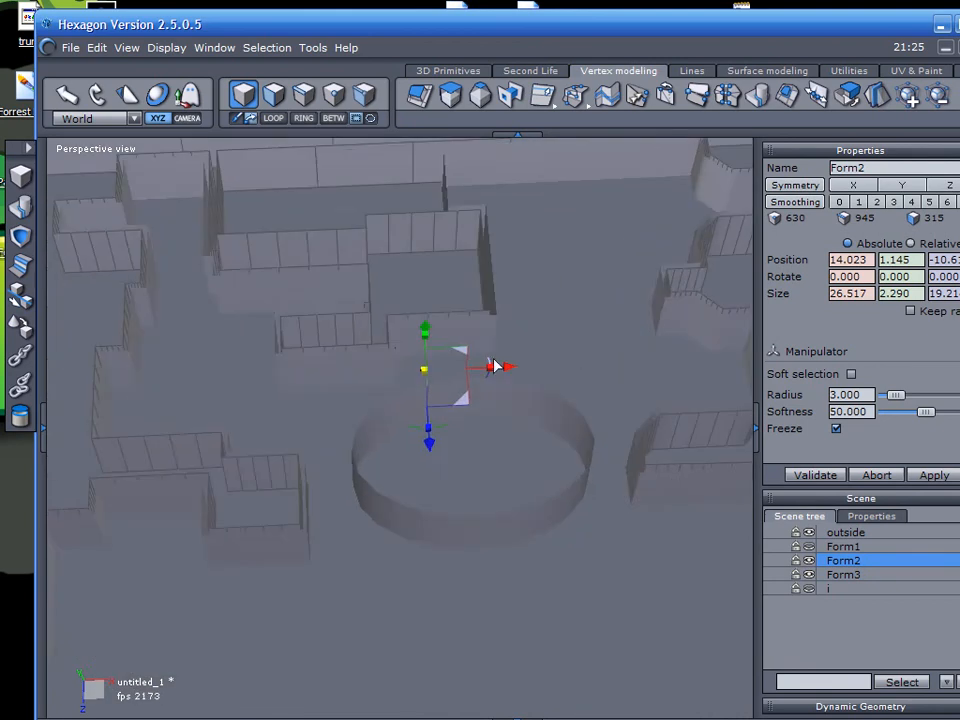
- Raise Form2 to a vertical position of about 5.72 to view it apart from the outer walls, and undo the move
{"action": "middle_click_drag", "start_coordinate": [470, 410], "coordinate": [456, 311]}
{"action": "left_click_drag", "start_coordinate": [443, 285], "coordinate": [436, 185]}
{"action": "mouse_move", "coordinate": [405, 270]}
{"action": "middle_mouse_down"}
{"action": "mouse_move", "coordinate": [389, 372]}
{"action": "mouse_move", "coordinate": [420, 302]}
{"action": "mouse_move", "coordinate": [439, 386]}
{"action": "mouse_move", "coordinate": [357, 361]}
{"action": "mouse_move", "coordinate": [326, 497]}
{"action": "mouse_move", "coordinate": [352, 367]}
{"action": "middle_mouse_up"}
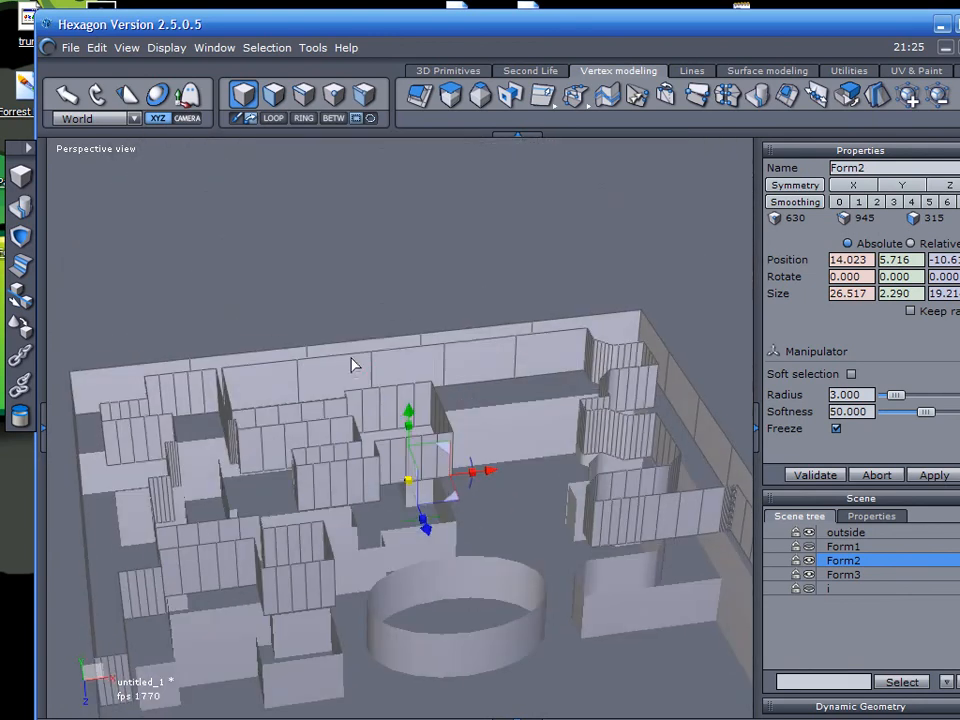
{"action": "key", "text": "ctrl+z"}
- Close all open holes of Form2 with the Close tool and hide Form2
{"action": "middle_click_drag", "start_coordinate": [421, 405], "coordinate": [441, 334]}
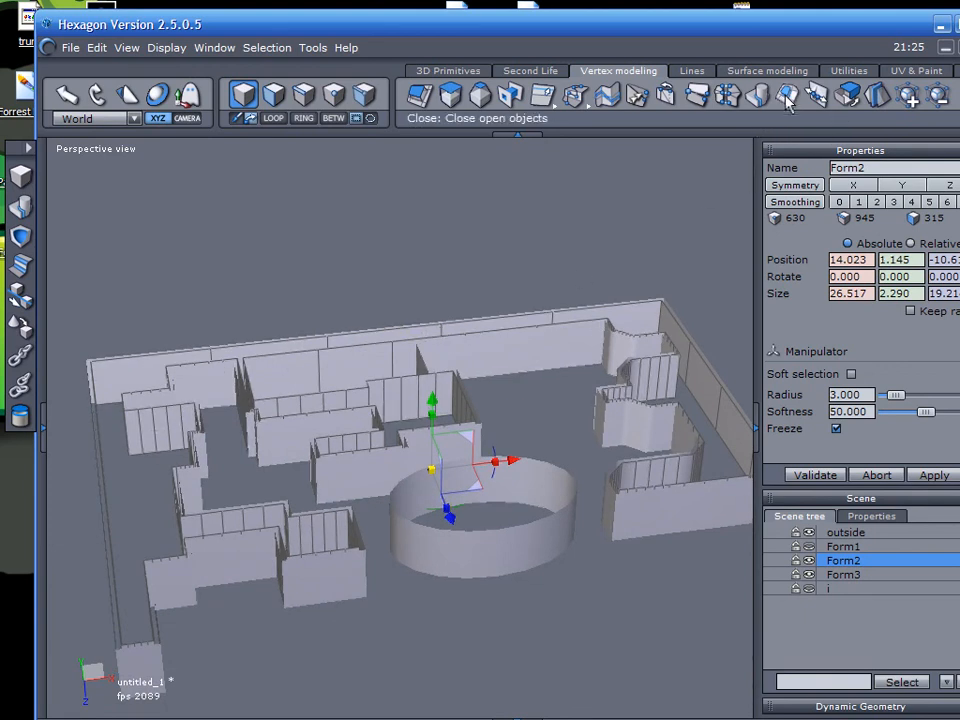
{"action": "left_click", "coordinate": [585, 94]}
{"action": "left_click", "coordinate": [785, 274]}
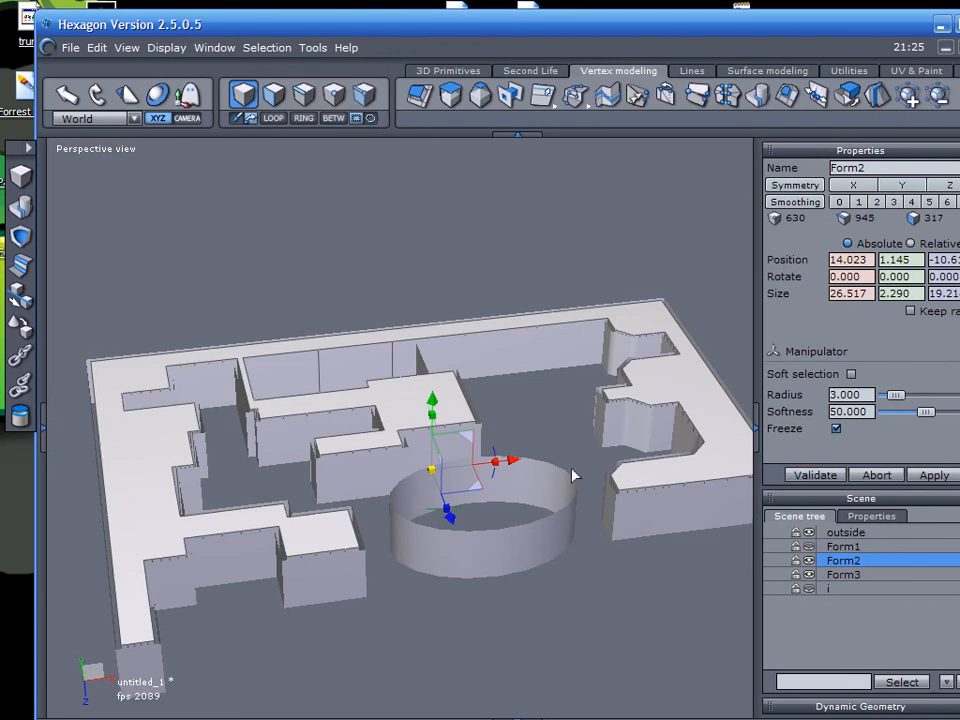
{"action": "left_click", "coordinate": [809, 561]}
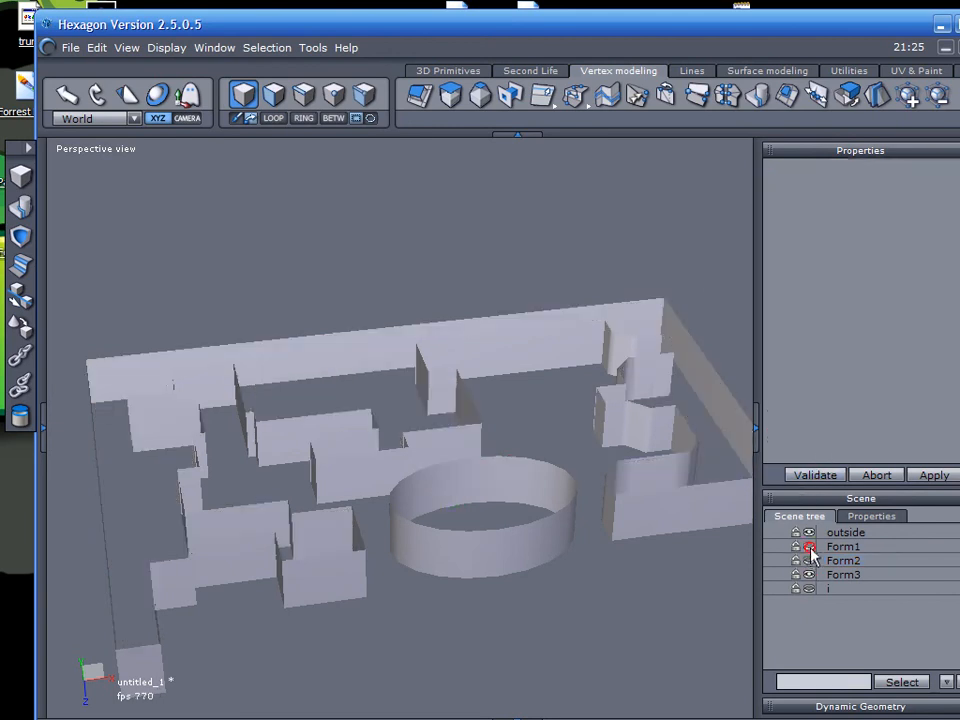
- Show and select Form1 to check its capped block against the layout, and hide it again
{"action": "left_click", "coordinate": [809, 547]}
{"action": "left_click", "coordinate": [821, 548]}
{"action": "middle_click_drag", "start_coordinate": [294, 497], "coordinate": [345, 492]}
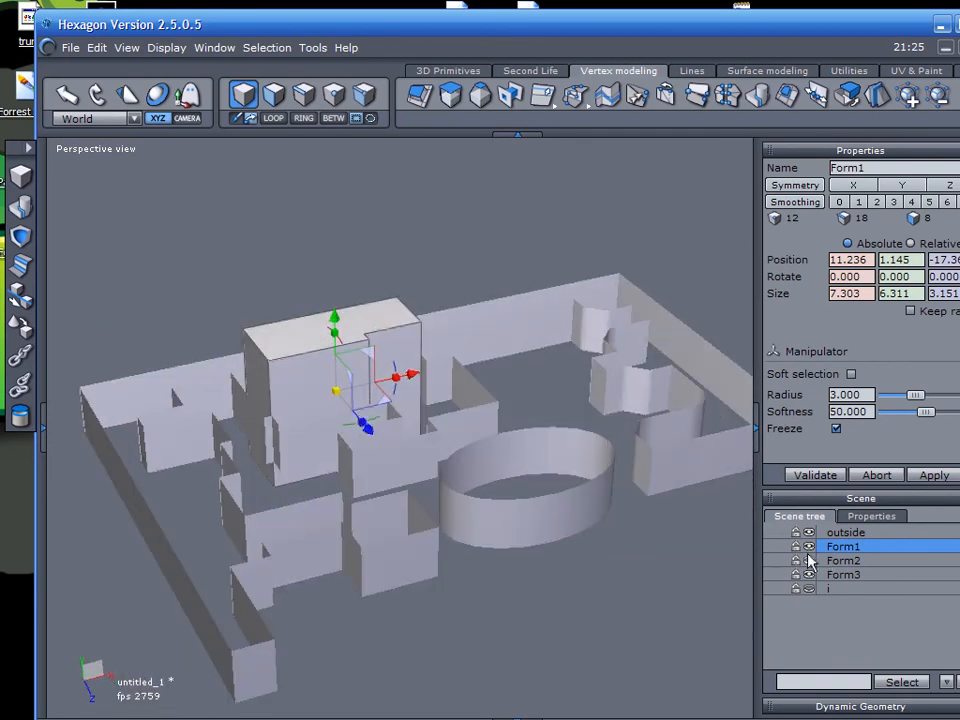
{"action": "left_click", "coordinate": [809, 547]}
- Select the "outside" form and close all of its open holes with the Close tool
{"action": "left_click", "coordinate": [828, 536]}
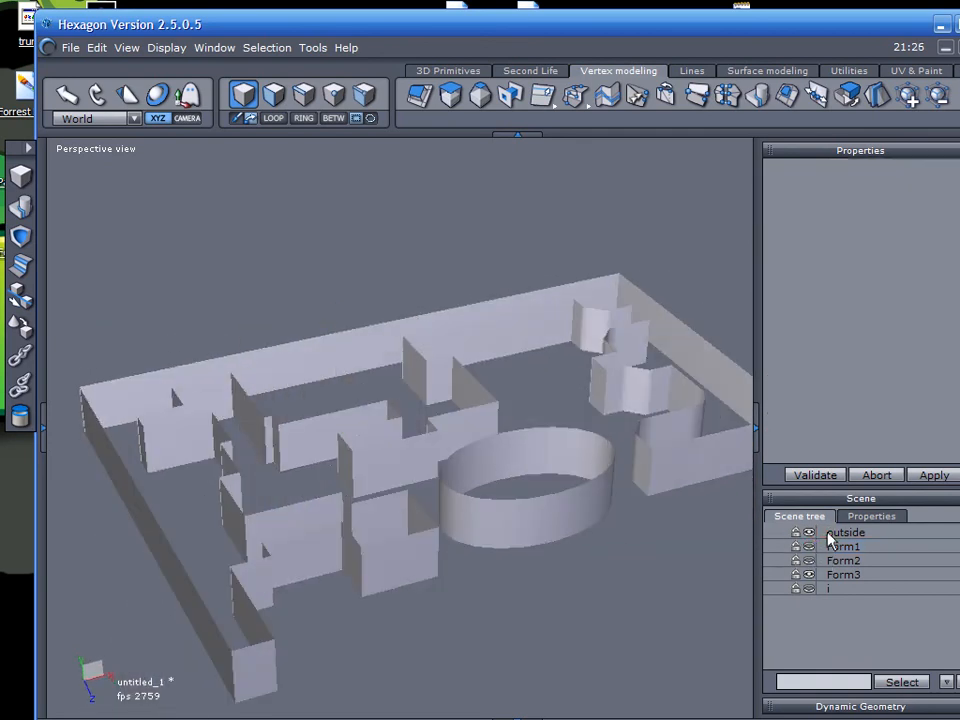
{"action": "left_click", "coordinate": [818, 538]}
{"action": "middle_click_drag", "start_coordinate": [600, 480], "coordinate": [470, 500]}
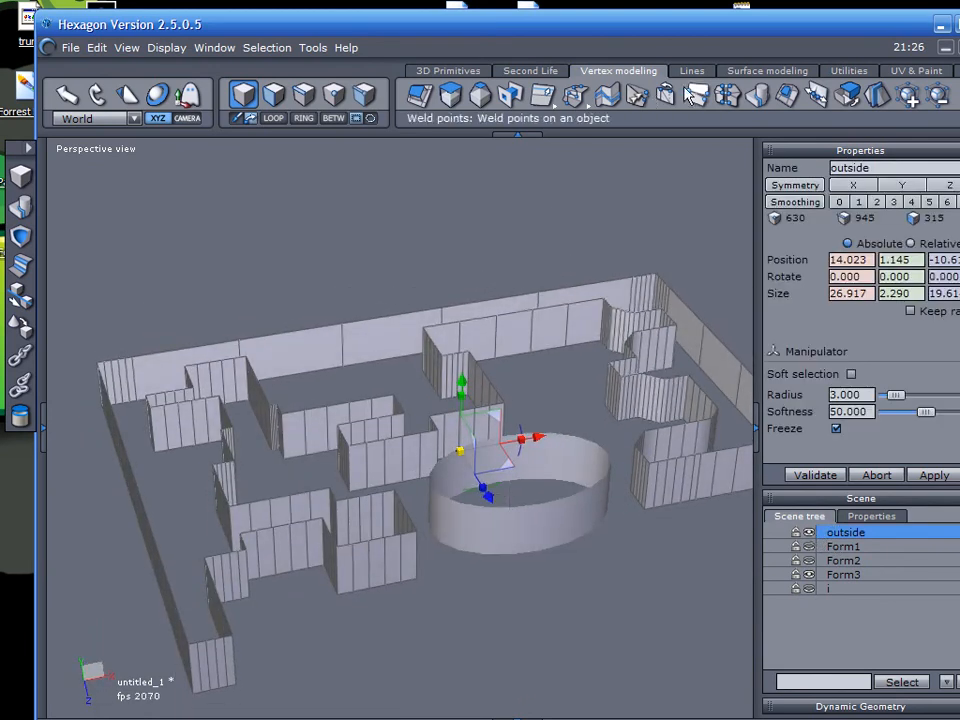
{"action": "left_click", "coordinate": [789, 98]}
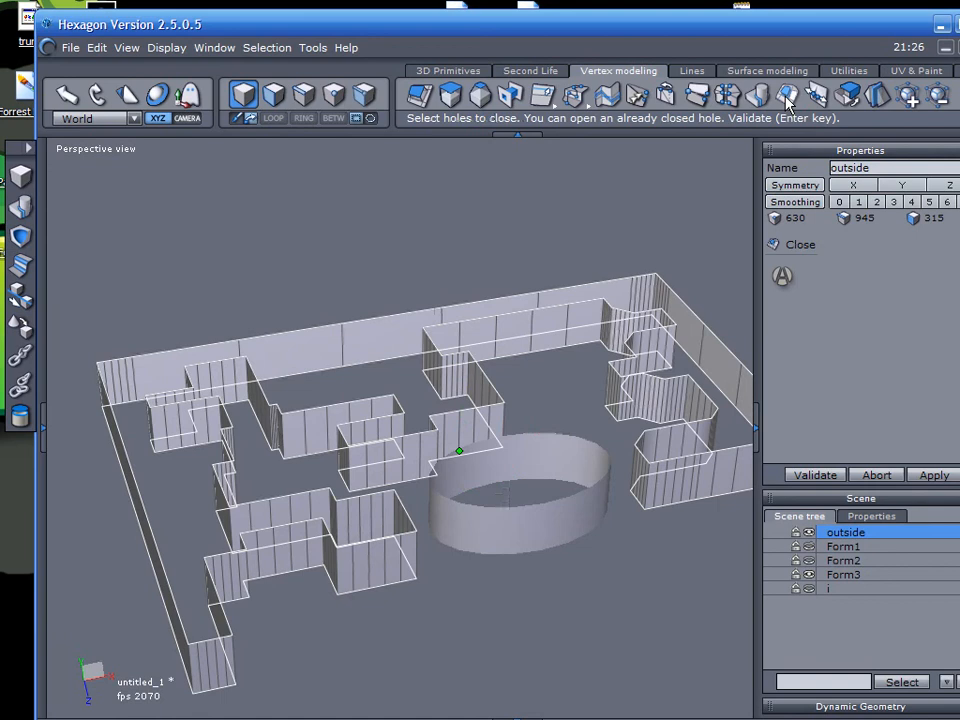
{"action": "left_click", "coordinate": [784, 277]}
{"action": "middle_click_drag", "start_coordinate": [671, 279], "coordinate": [530, 350]}
- Show Form1 and subtract it from the "outside" form with a Boolean operation to cut the rectangular courtyard
{"action": "left_click", "coordinate": [808, 558]}
{"action": "left_click", "coordinate": [805, 549]}
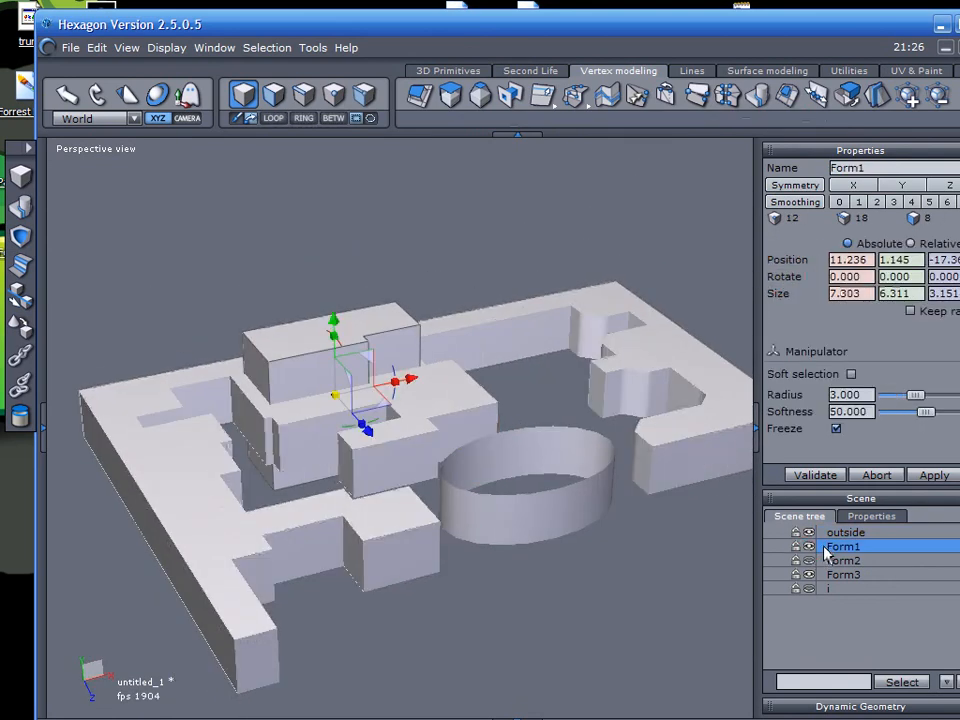
{"action": "middle_click_drag", "start_coordinate": [298, 403], "coordinate": [248, 405]}
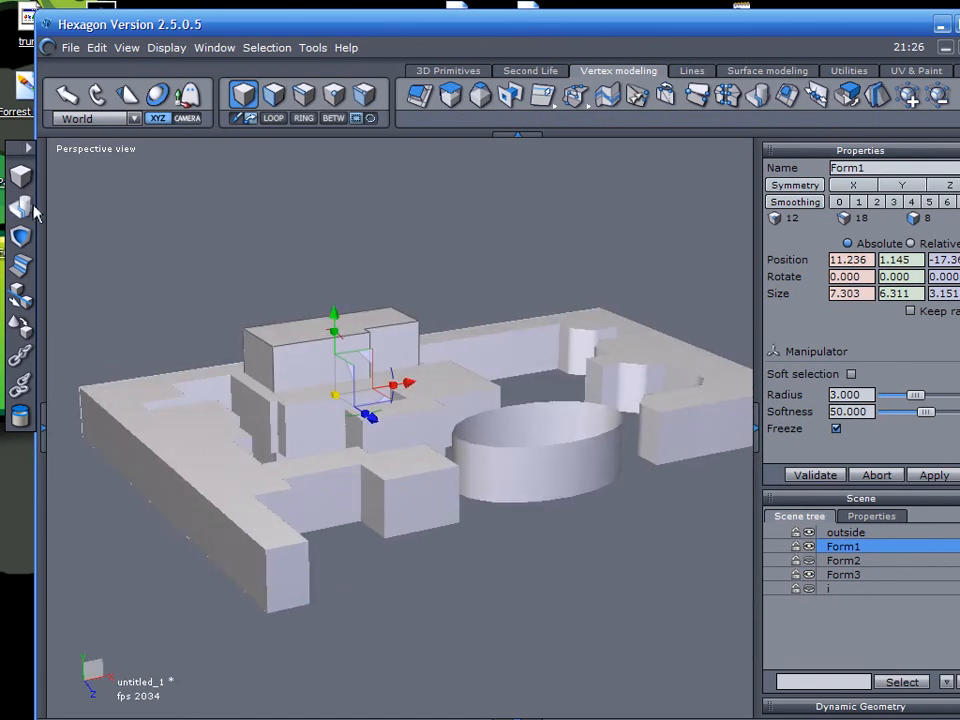
{"action": "left_click", "coordinate": [21, 236]}
{"action": "left_click", "coordinate": [200, 420]}
{"action": "left_click", "coordinate": [811, 480]}
{"action": "middle_click_drag", "start_coordinate": [540, 470], "coordinate": [267, 357]}
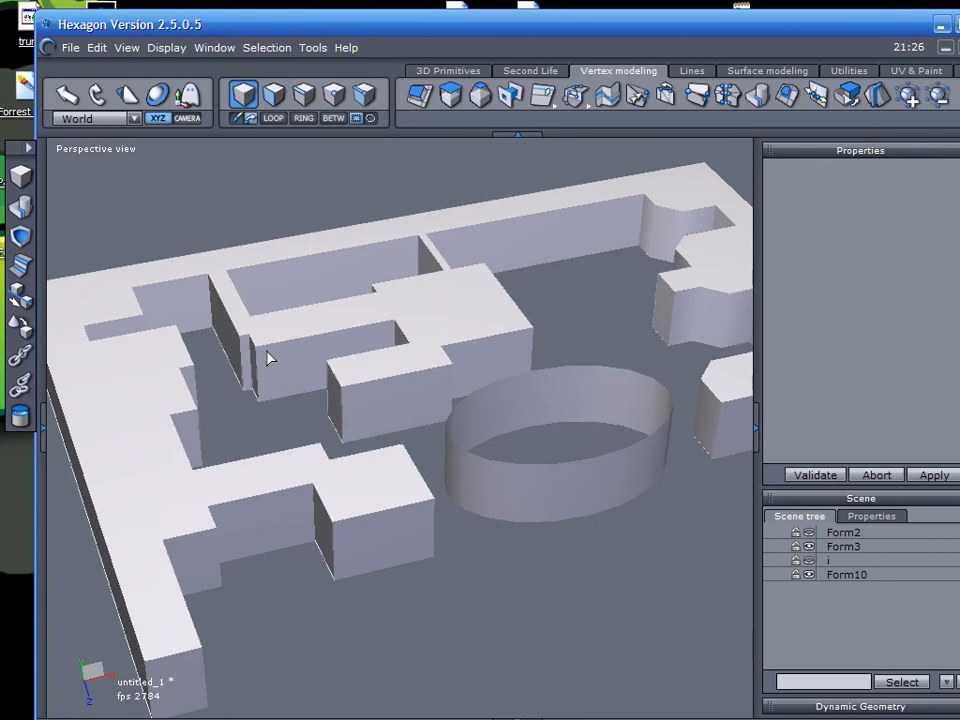
- Close the open holes of Form3, the outer oval wall, with the Close tool
{"action": "left_click", "coordinate": [535, 506]}
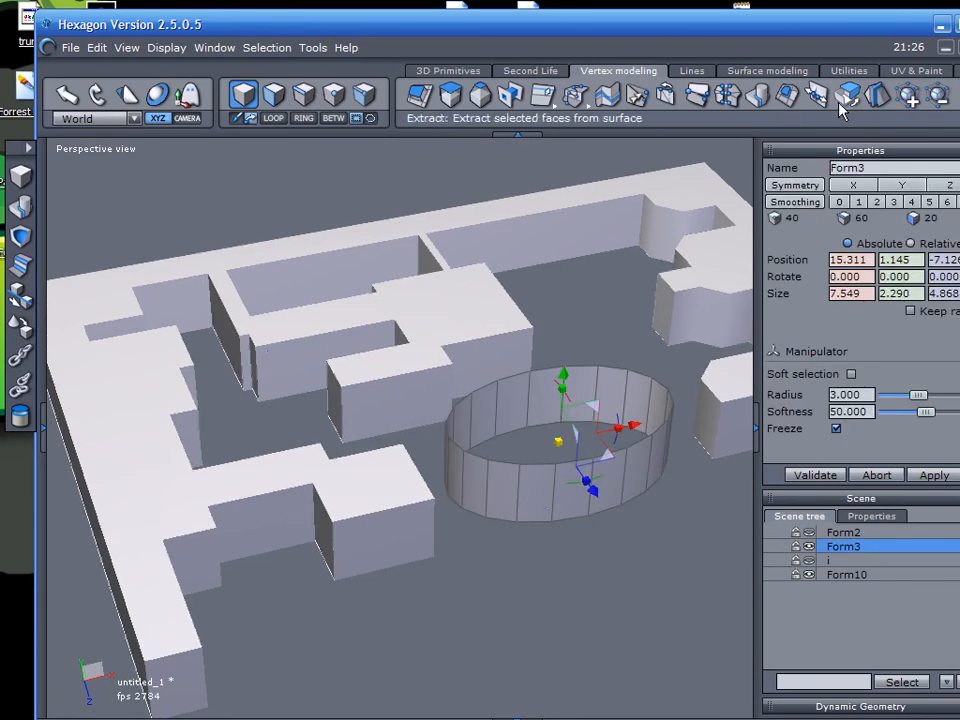
{"action": "left_click", "coordinate": [789, 97]}
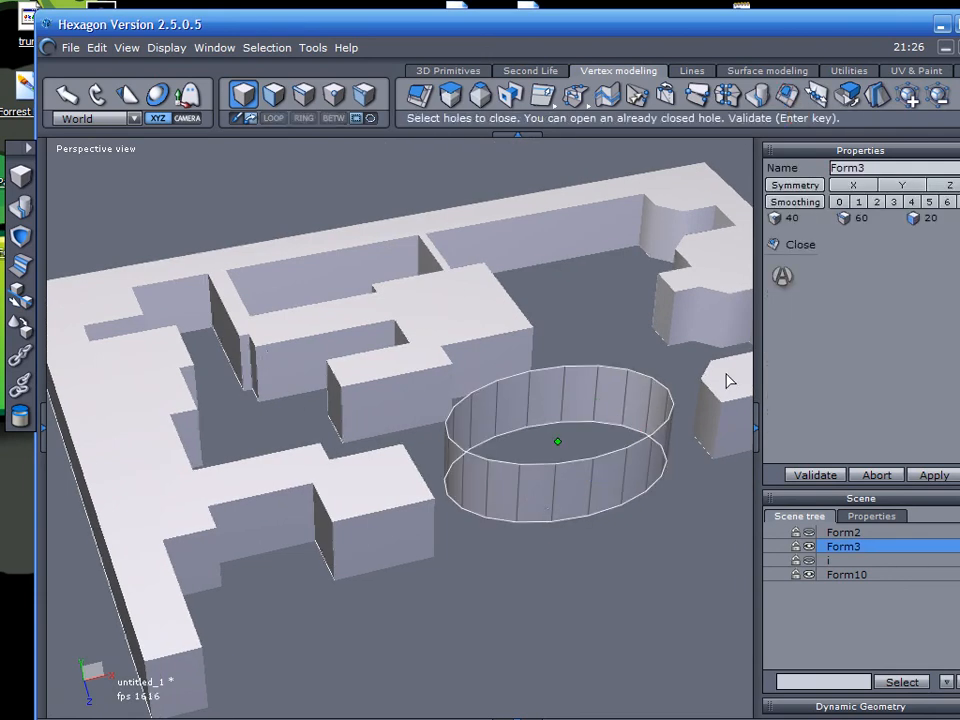
{"action": "left_click", "coordinate": [581, 464]}
{"action": "middle_click_drag", "start_coordinate": [581, 464], "coordinate": [594, 418]}
- Show and select the inner oval form "i", close its open holes with the Close tool, and validate
{"action": "left_click", "coordinate": [800, 560]}
{"action": "left_click", "coordinate": [810, 560]}
{"action": "left_click", "coordinate": [821, 560]}
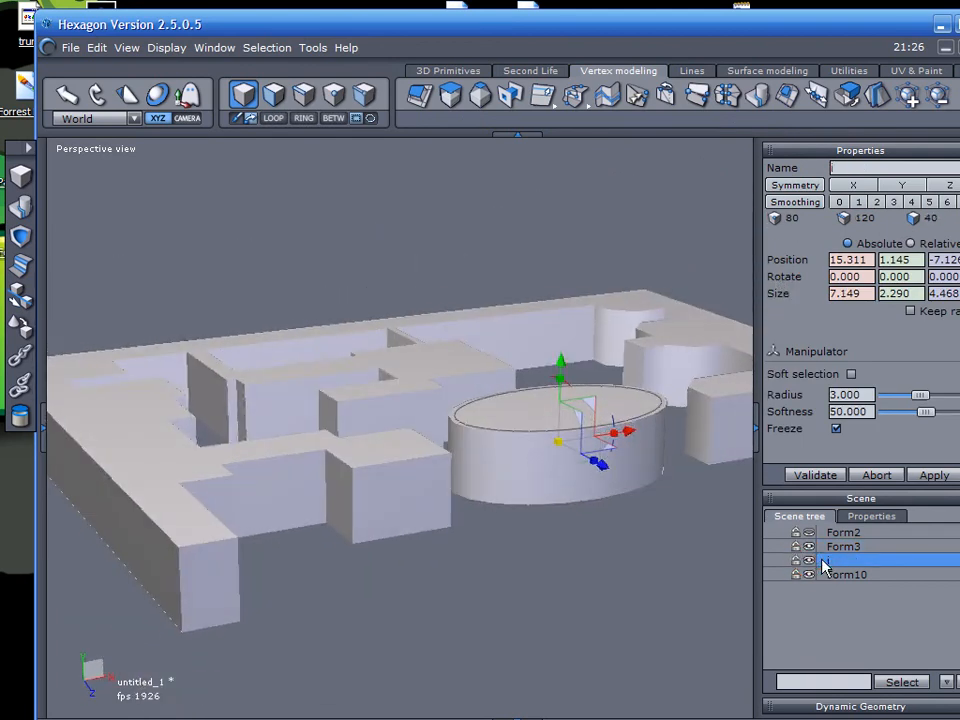
{"action": "left_click", "coordinate": [788, 96]}
{"action": "left_click", "coordinate": [824, 476]}
{"action": "left_click", "coordinate": [824, 480]}
{"action": "mouse_move", "coordinate": [585, 492]}
{"action": "left_mouse_down", "text": "alt"}
{"action": "mouse_move", "coordinate": [531, 574]}
{"action": "mouse_move", "coordinate": [532, 530]}
{"action": "mouse_move", "coordinate": [514, 583]}
{"action": "mouse_move", "coordinate": [570, 553]}
{"action": "mouse_move", "coordinate": [529, 563]}
{"action": "mouse_move", "coordinate": [538, 521]}
{"action": "mouse_move", "coordinate": [495, 531]}
{"action": "mouse_move", "coordinate": [577, 514]}
{"action": "left_mouse_up", "text": "alt"}
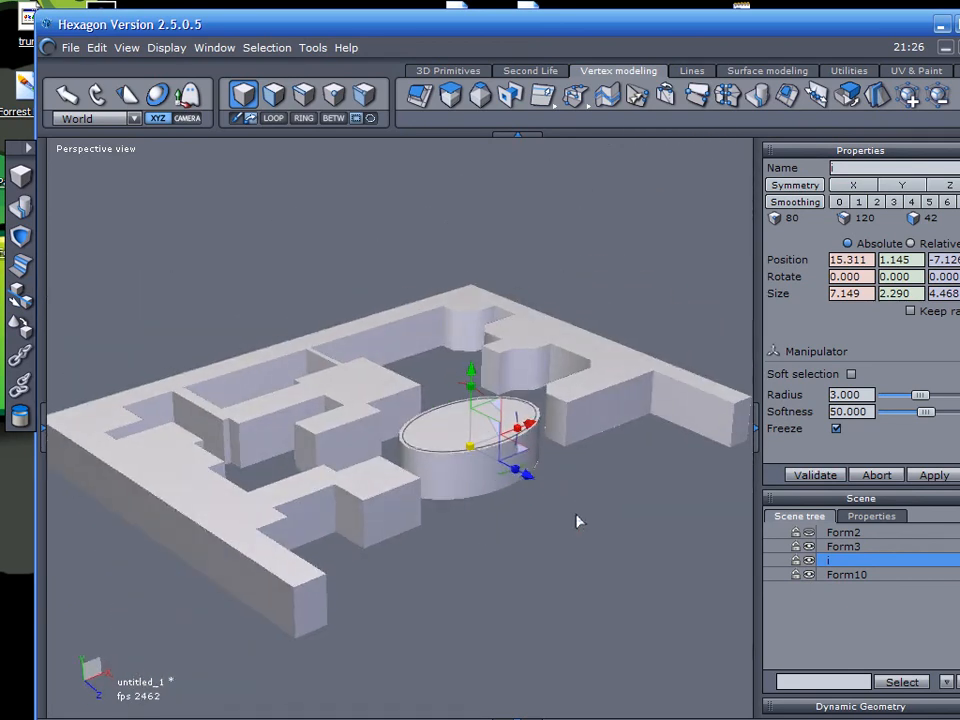